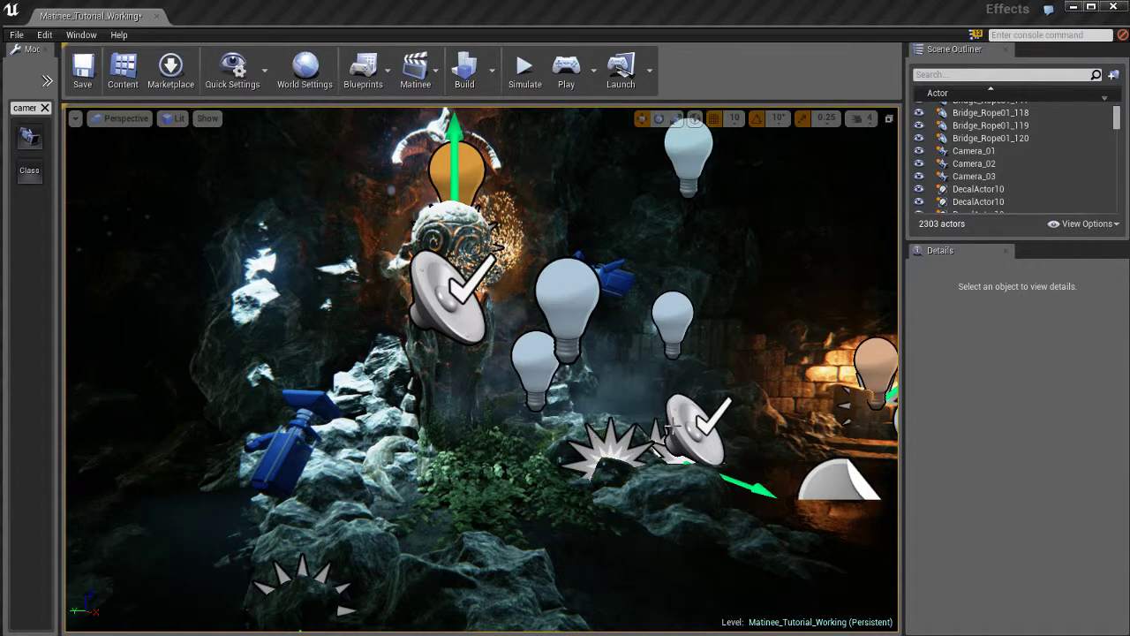
- Select Camera_02 beside the glowing orb and lock the viewport to it
key("w")
mouse_move(668, 427)
right_mouse_down()
mouse_move(588, 383)
mouse_move(669, 434)
right_mouse_up()
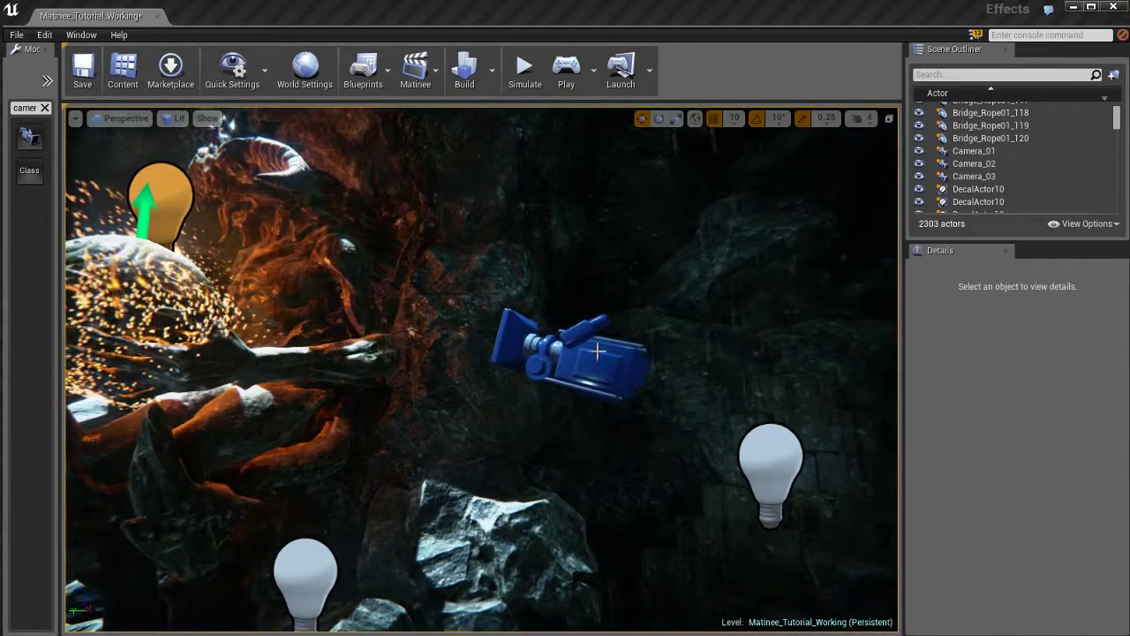
left_click(598, 351)
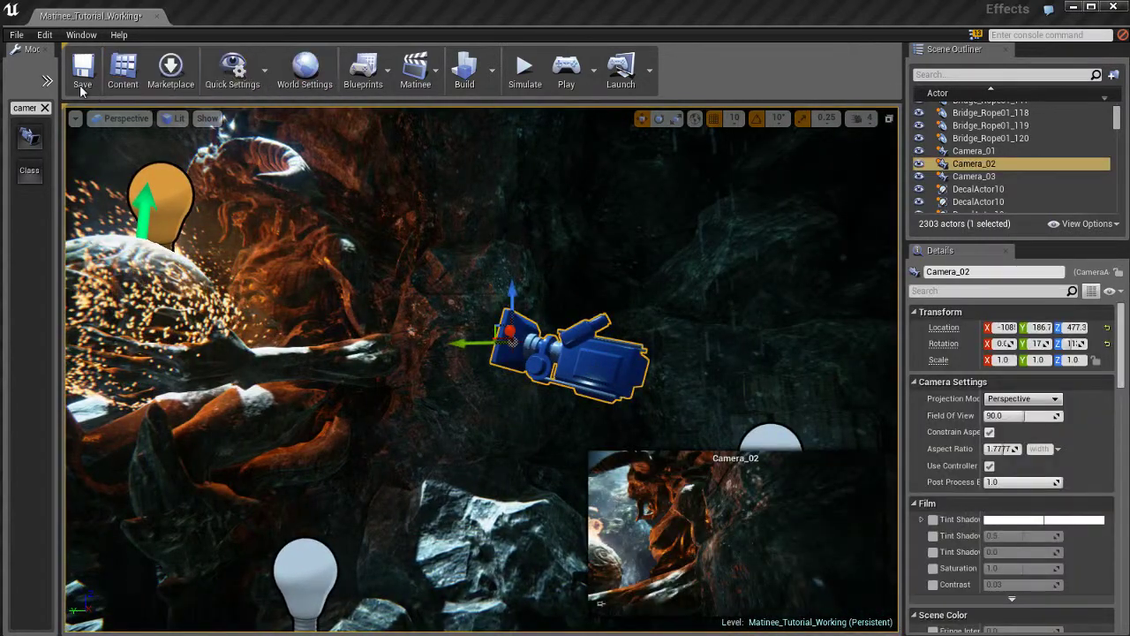
left_click(75, 117)
mouse_move(172, 293)
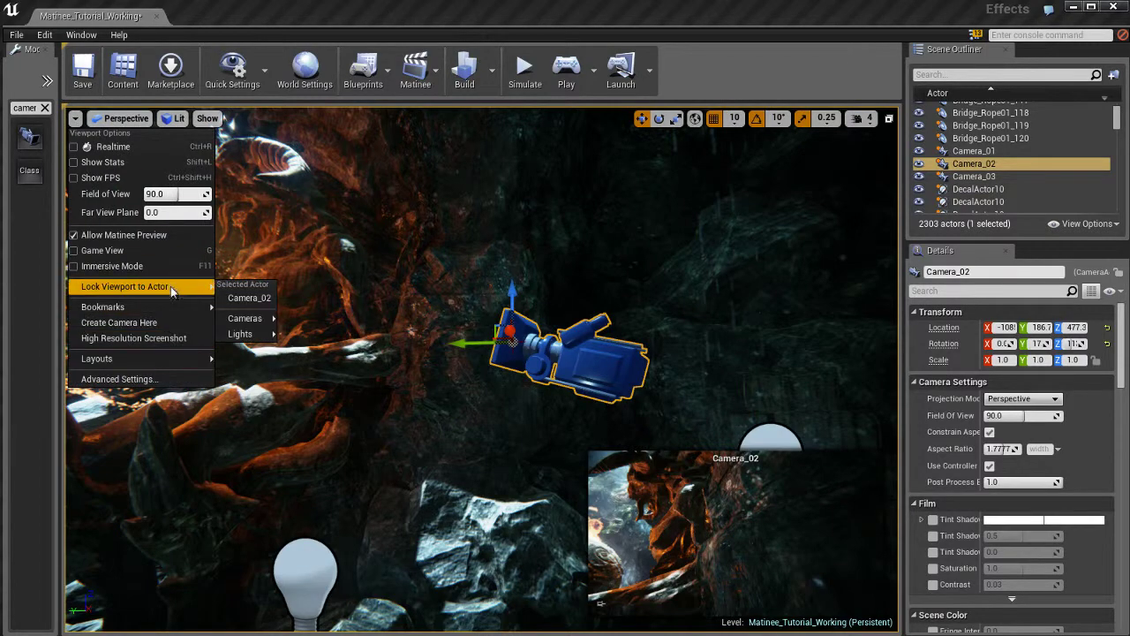
left_click(252, 298)
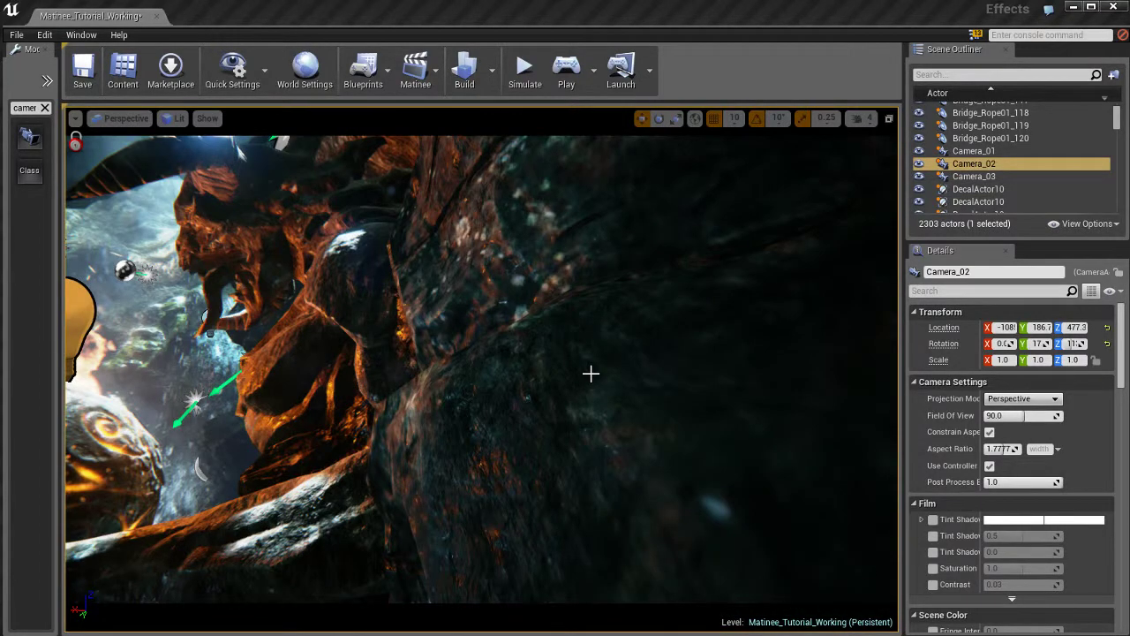
- Slide the locked Camera_02 sideways to frame the orb, and return it behind the dark rock wall as the shot's start
scroll(590, 373, "down", 3)
scroll(590, 374, "up", 4)
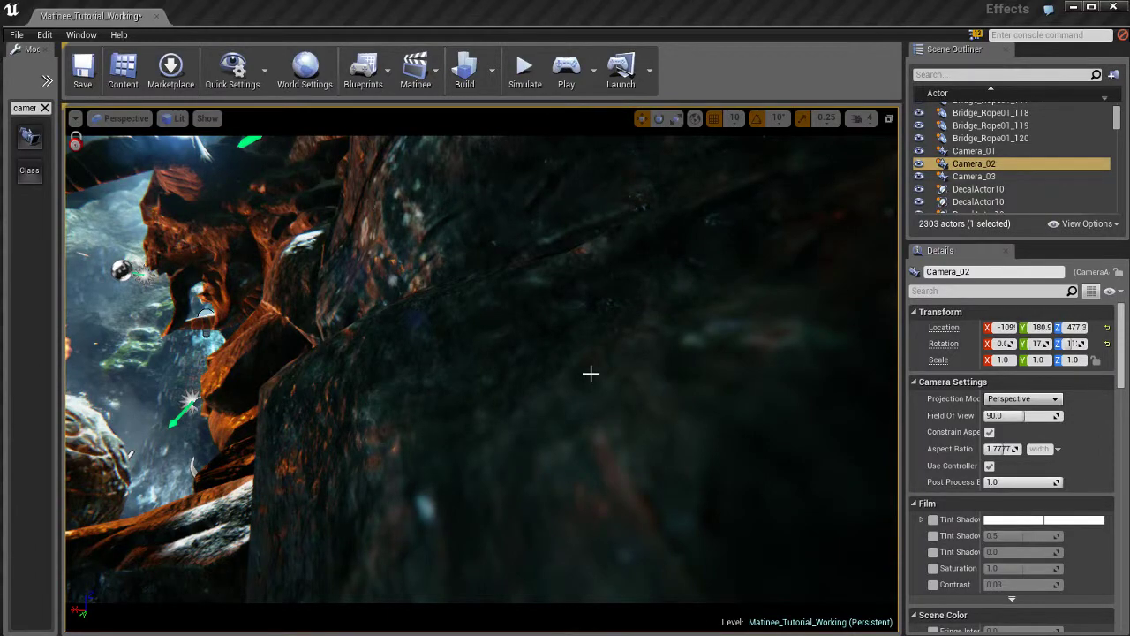
key("Left")
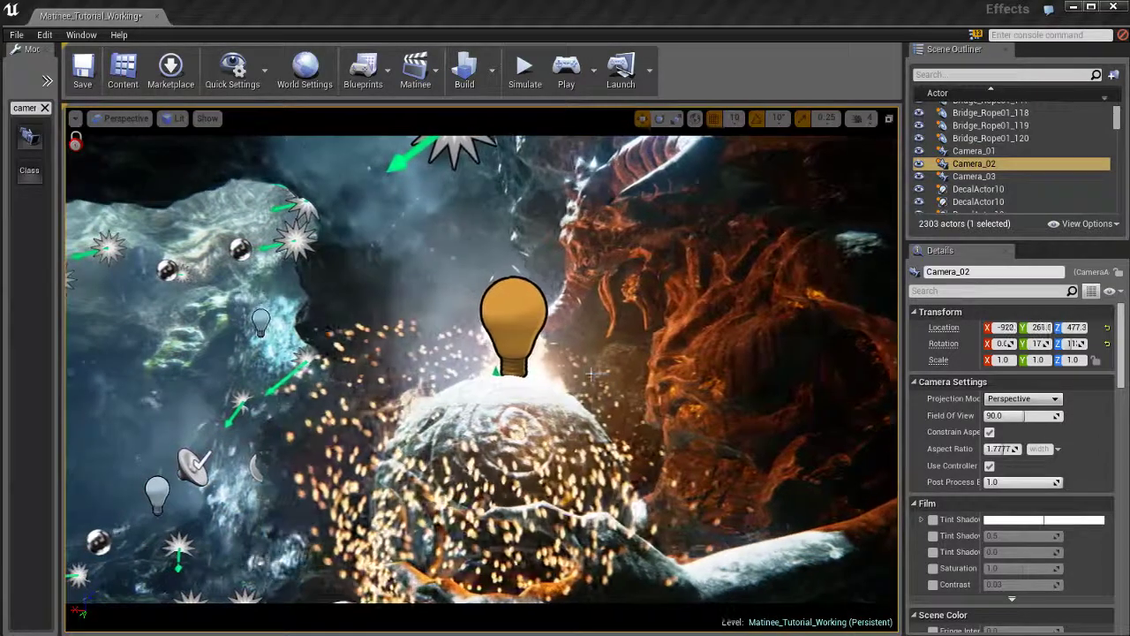
middle_click_drag(591, 374, 590, 373)
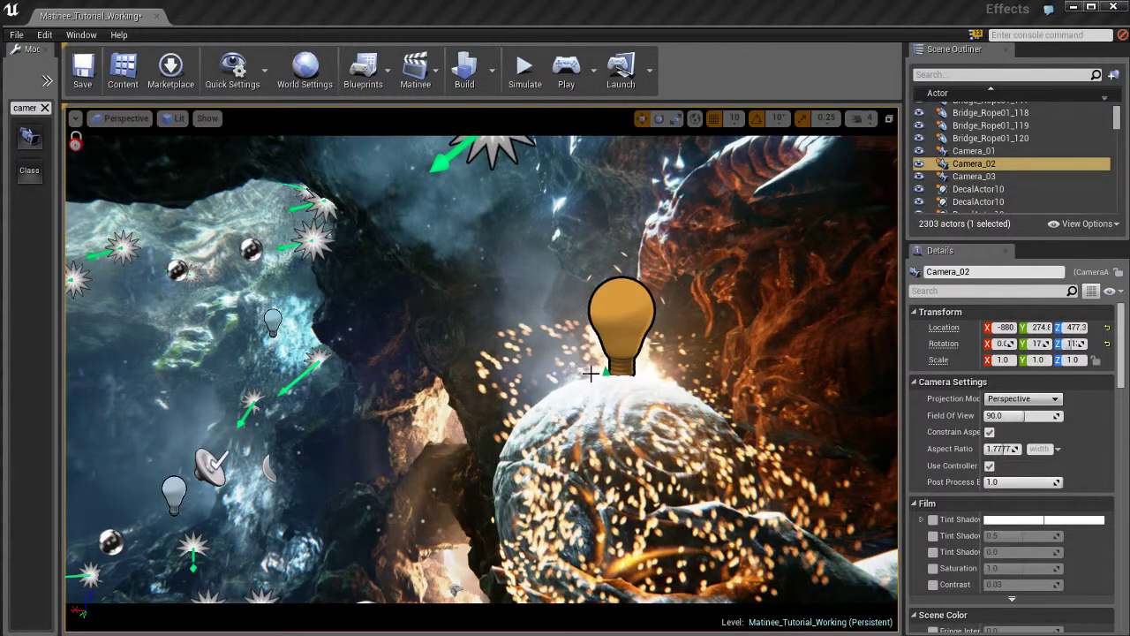
middle_click_drag(591, 373, 590, 373)
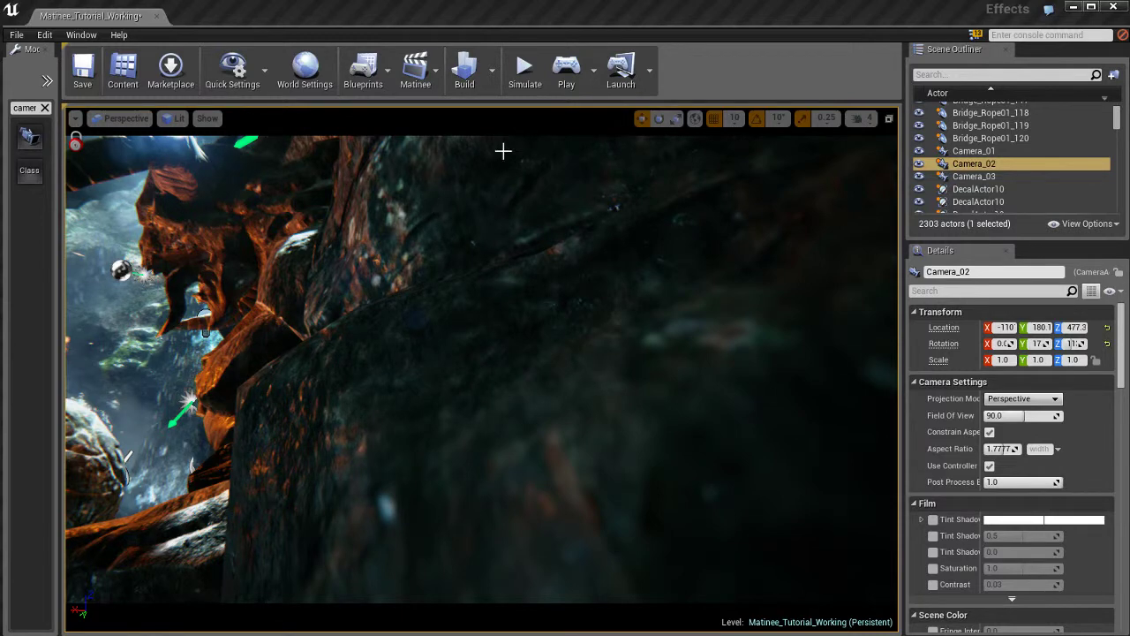
- Unlock the viewport from Camera_02 and frame the camera and orb from outside
left_click(76, 119)
mouse_move(148, 288)
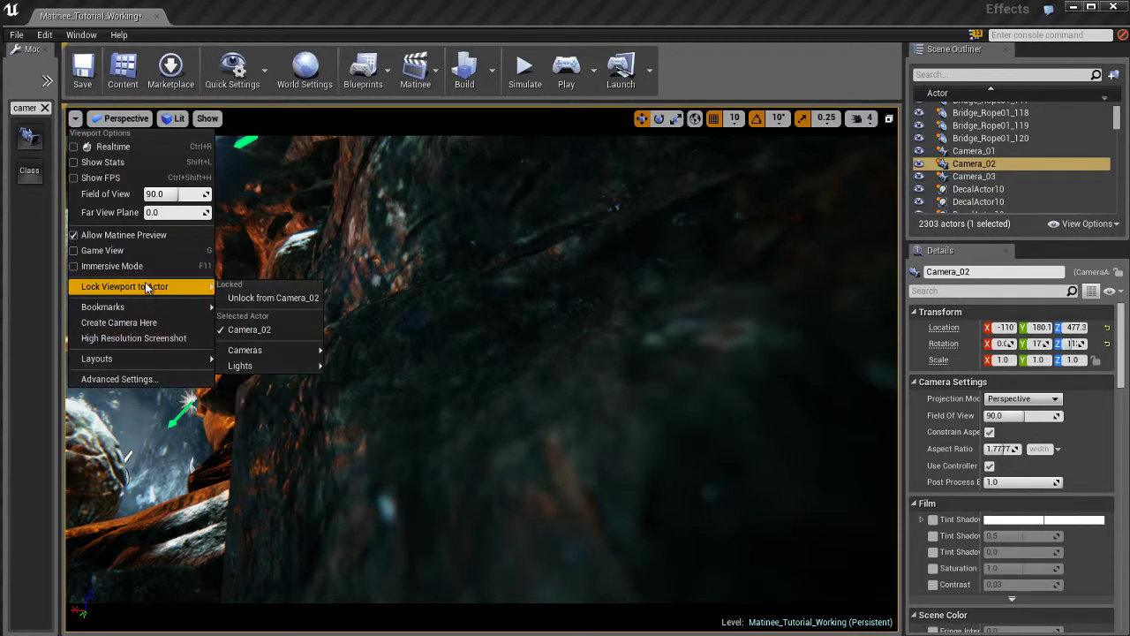
left_click(269, 297)
right_click_drag(658, 346, 657, 345)
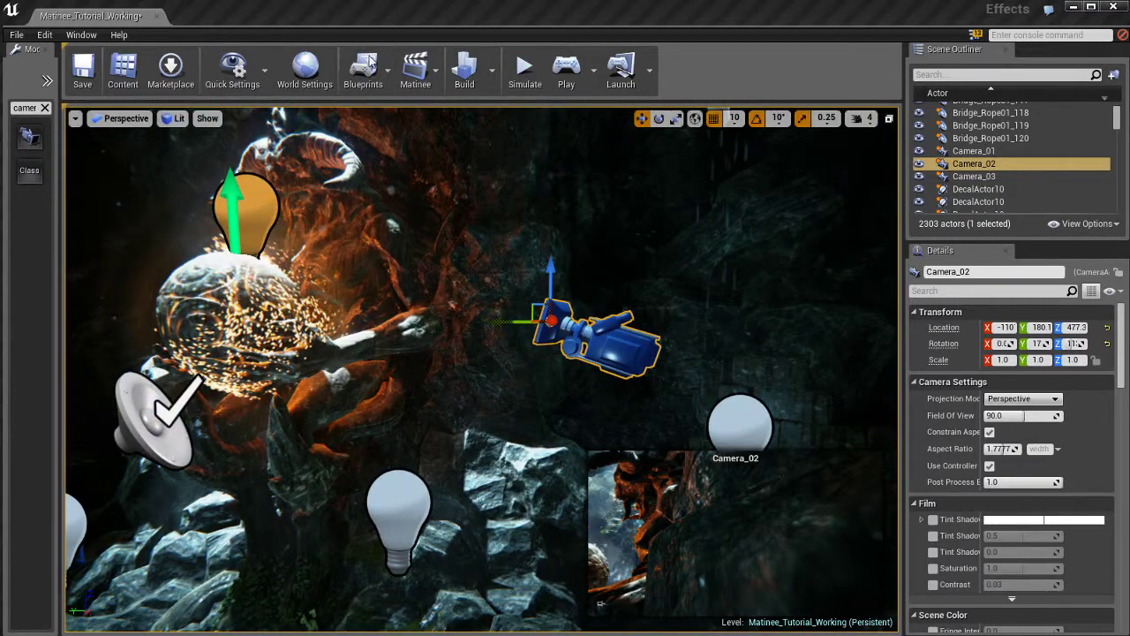
- Open the MatineeActor_Cinematic sequence and dock its editor next to the level's window tab
left_click(415, 70)
left_click(472, 163)
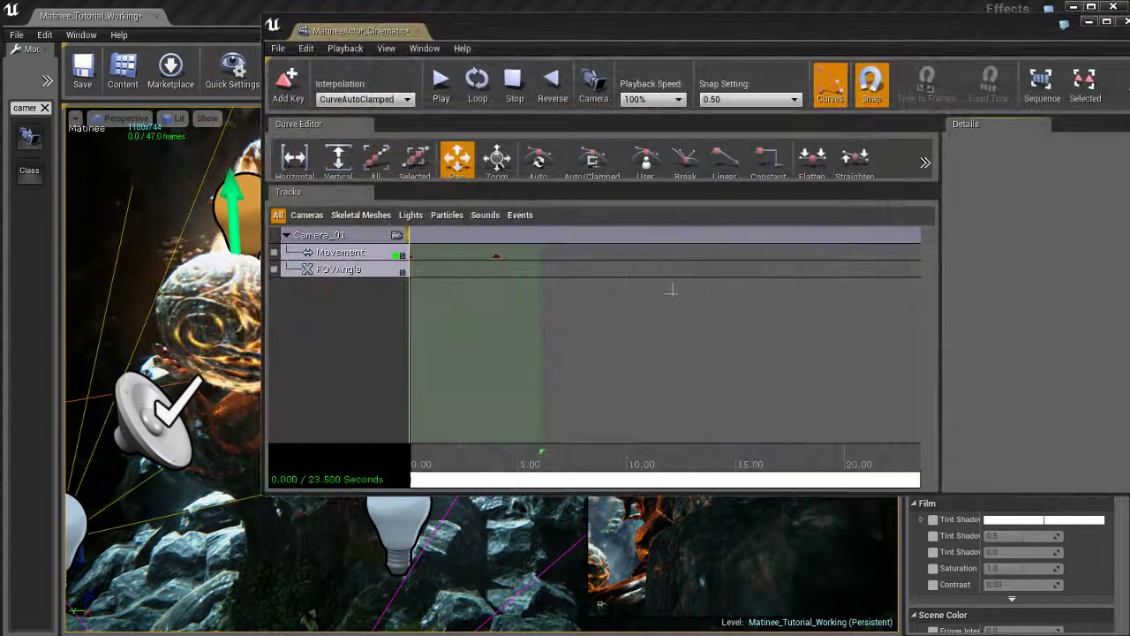
left_click_drag(373, 35, 281, 16)
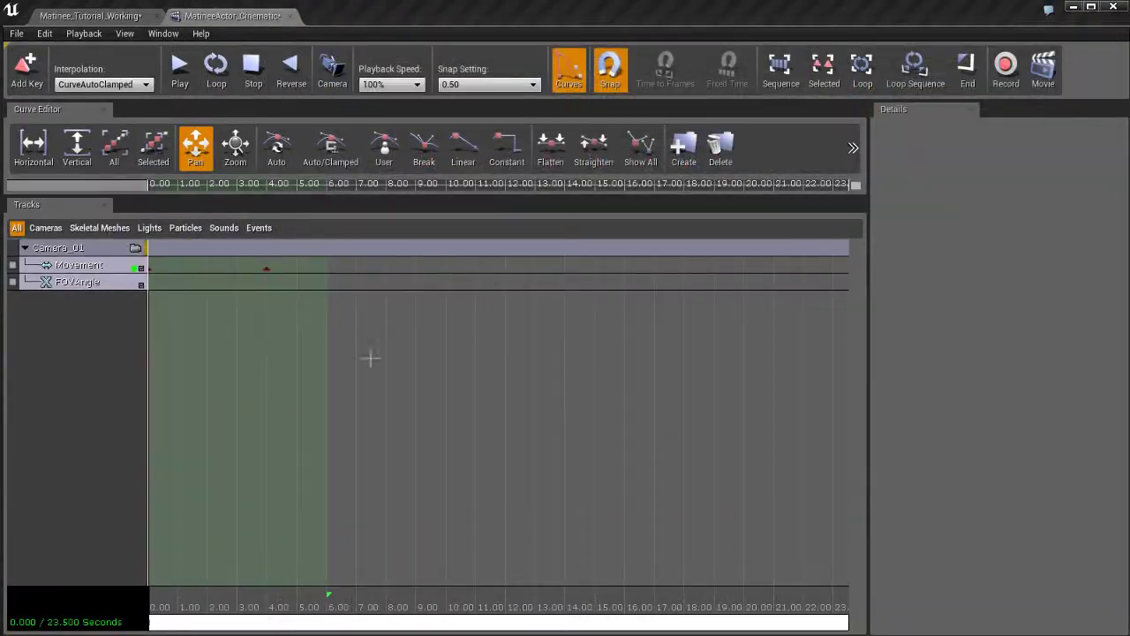
left_click_drag(384, 371, 304, 372)
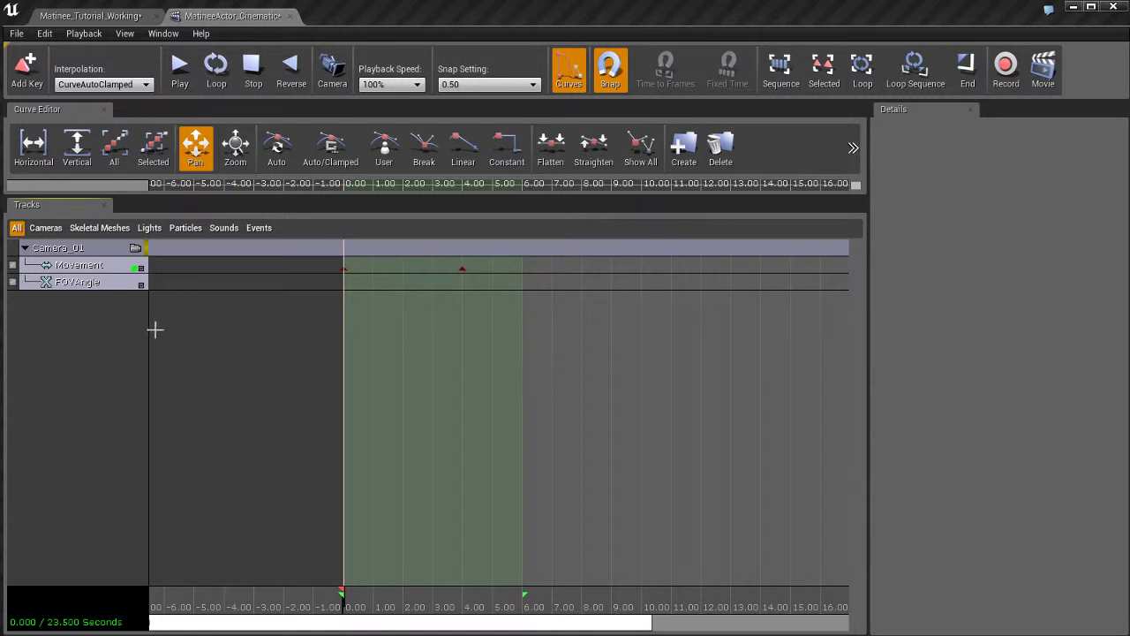
- Add a new camera group named Camera_02 to the Matinee track list
right_click(73, 358)
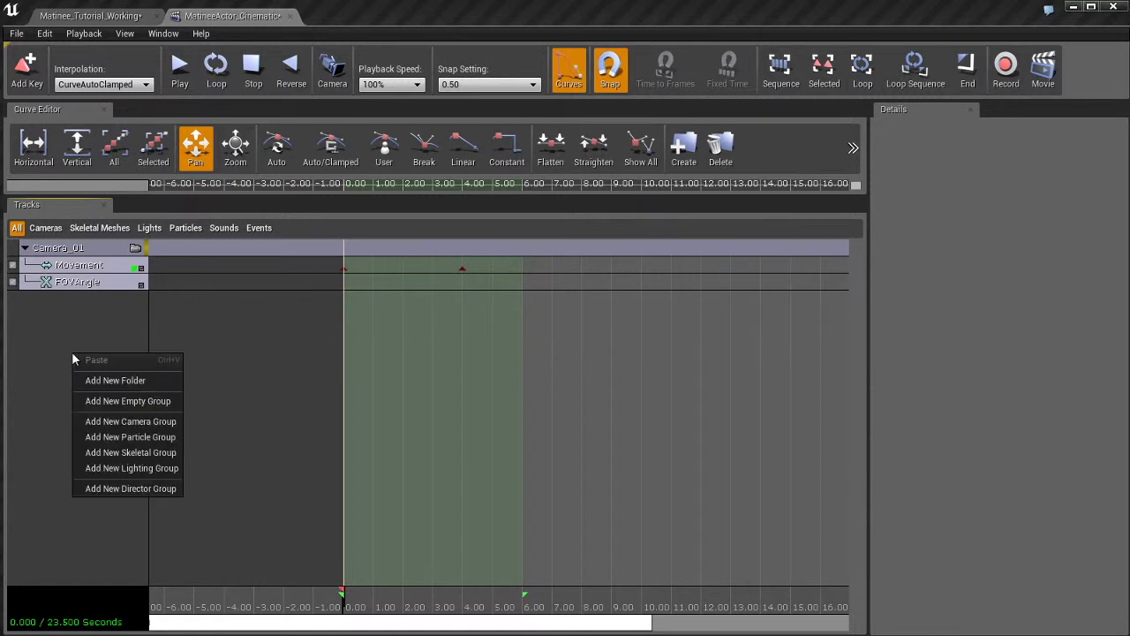
left_click(126, 424)
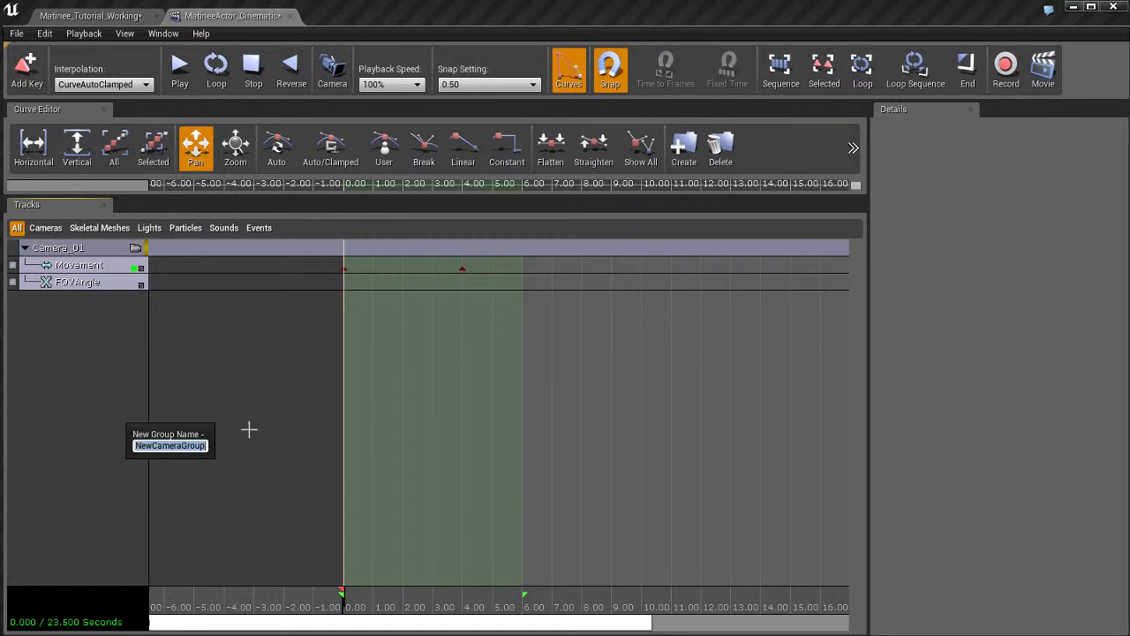
type("Camera_")
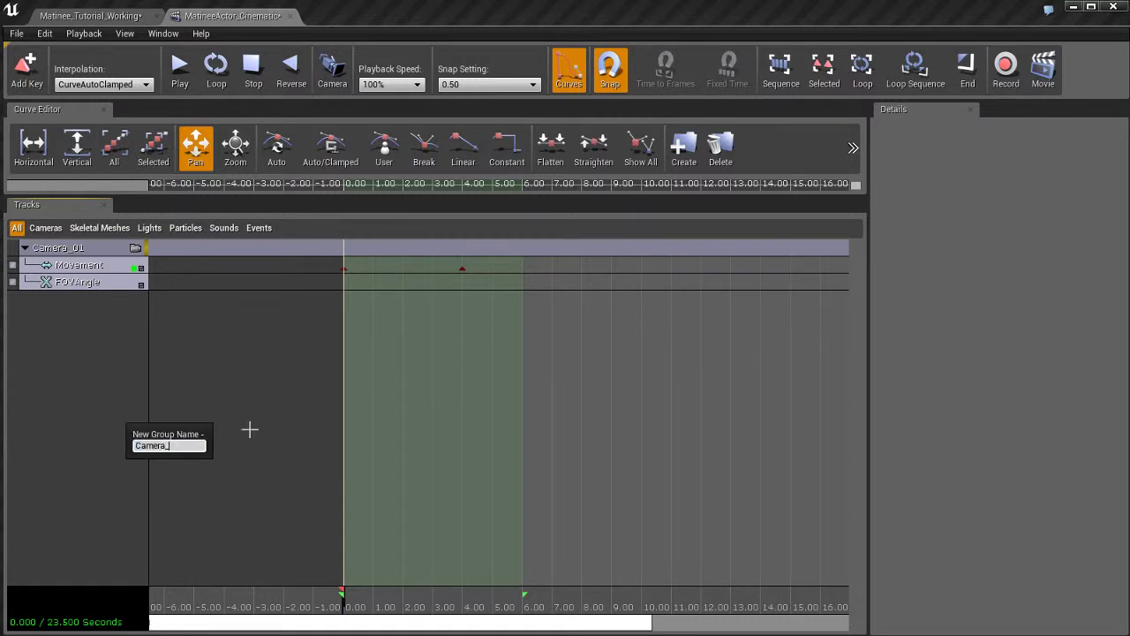
type("02")
key("Return")
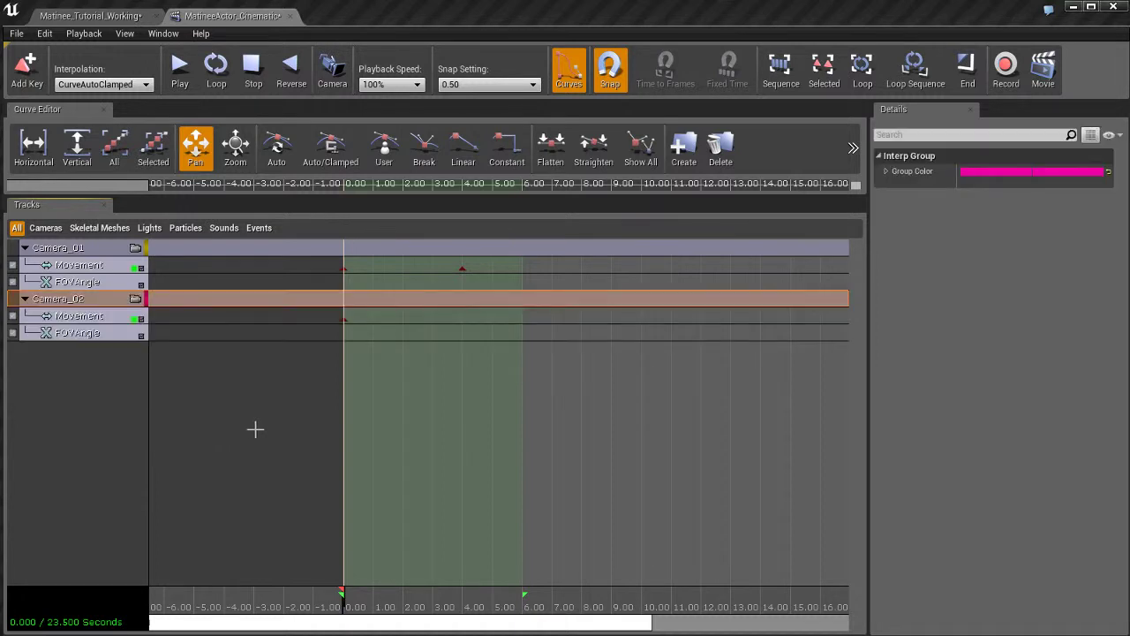
- Select Camera_02's movement key at 0.00 s and examine the camera and its world-space move axes in the level
left_click(344, 320)
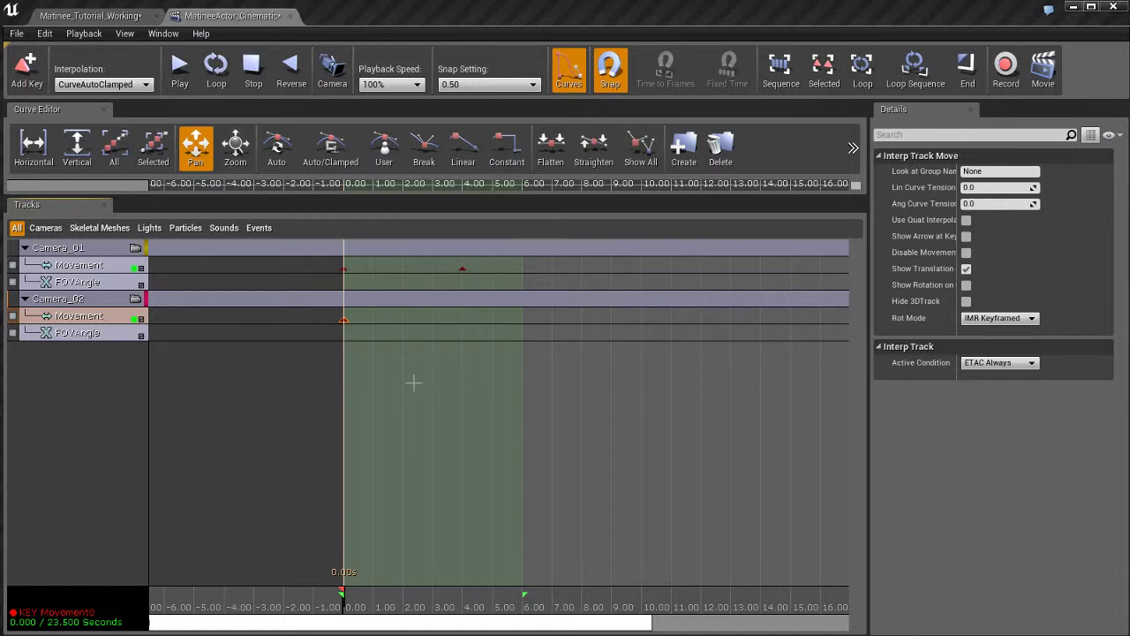
left_click(111, 16)
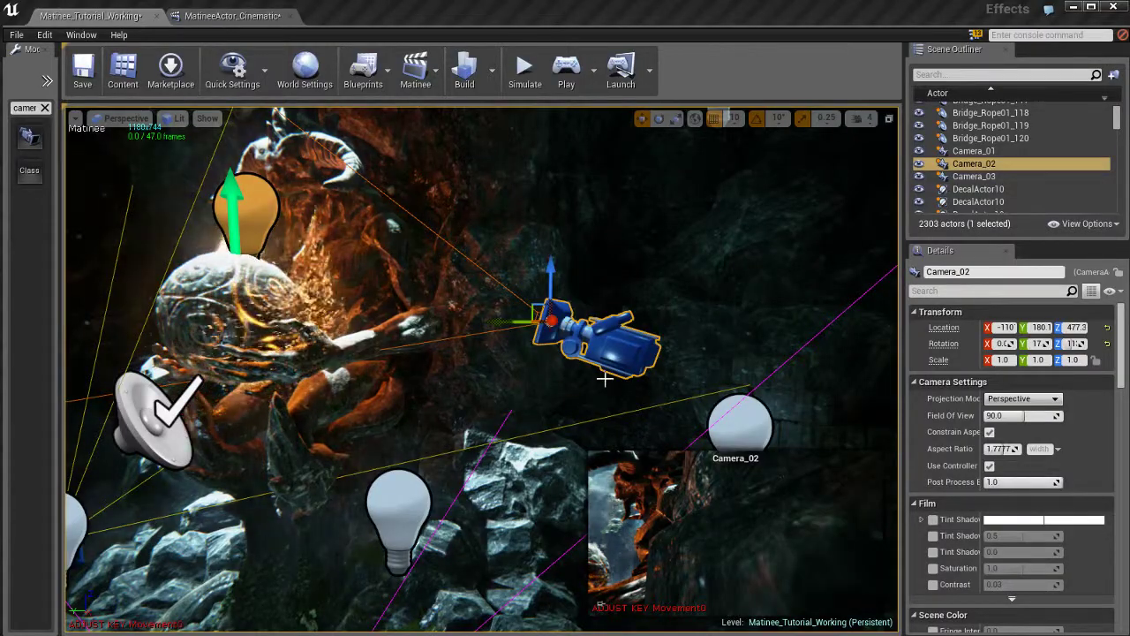
right_click_drag(605, 379, 574, 377)
key("d")
key("a")
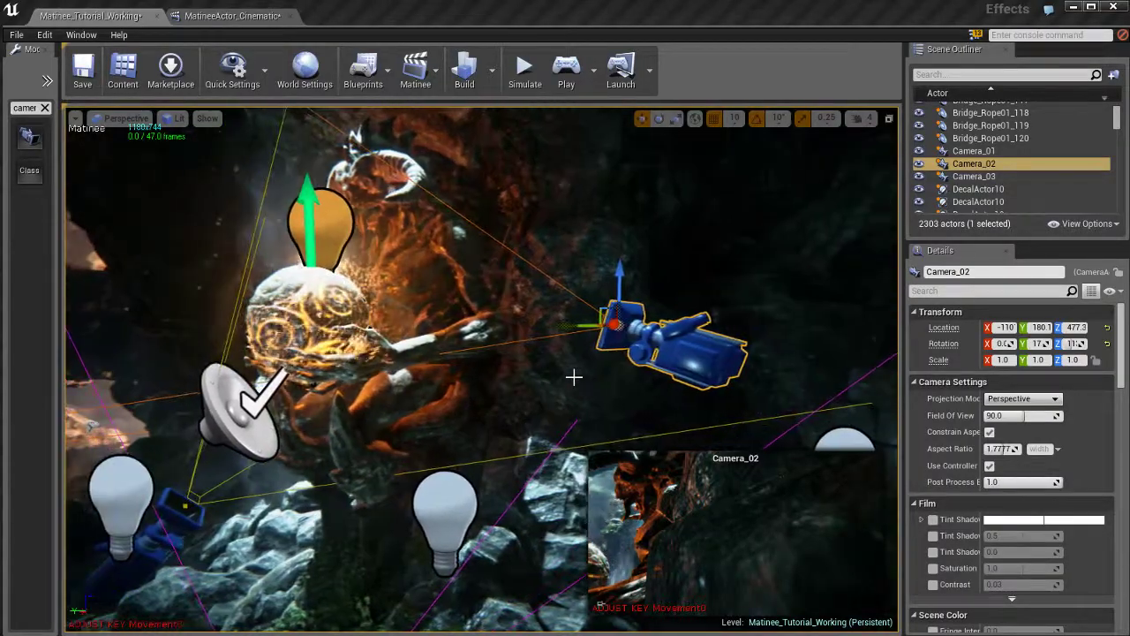
left_click_drag(574, 377, 574, 377)
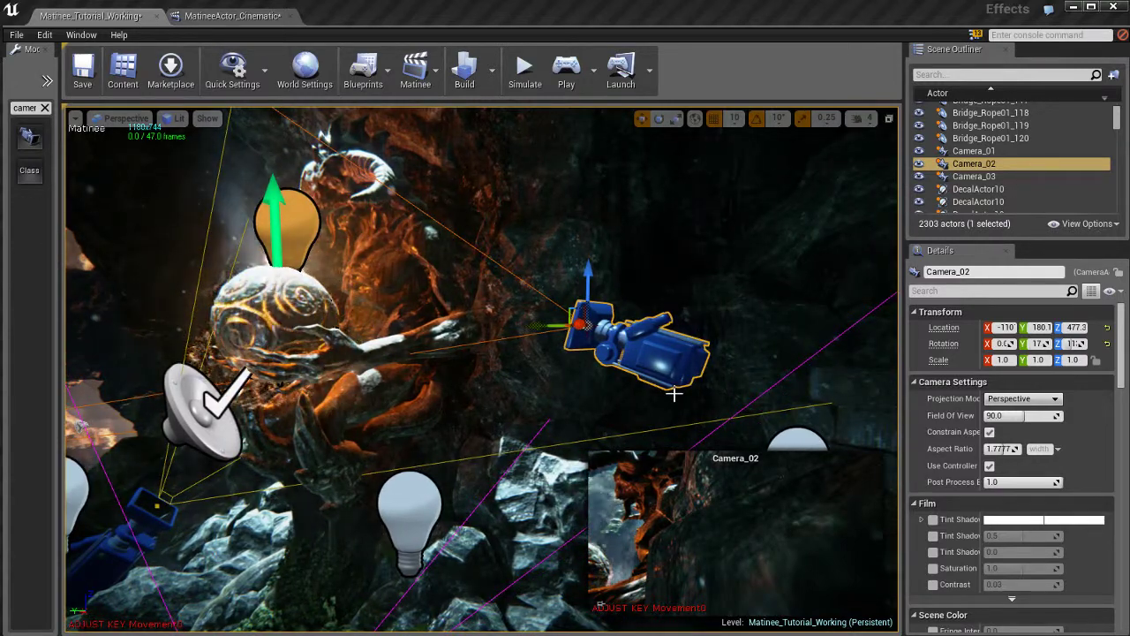
right_click_drag(551, 408, 550, 413)
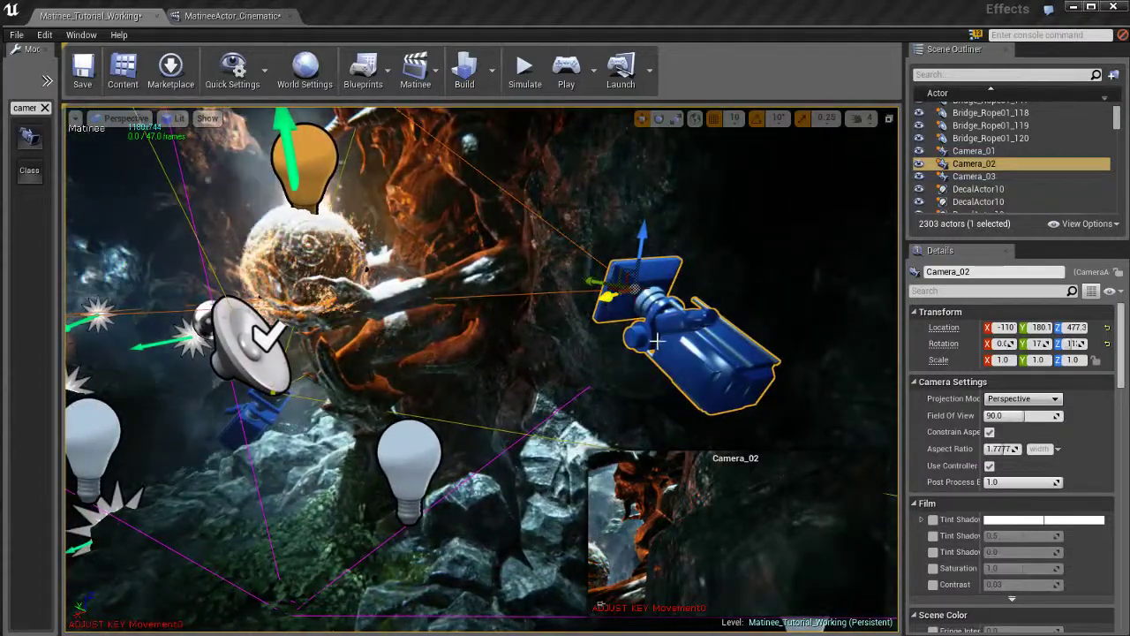
left_click_drag(613, 311, 806, 413)
right_click_drag(806, 412, 826, 414)
left_click_drag(826, 414, 633, 336)
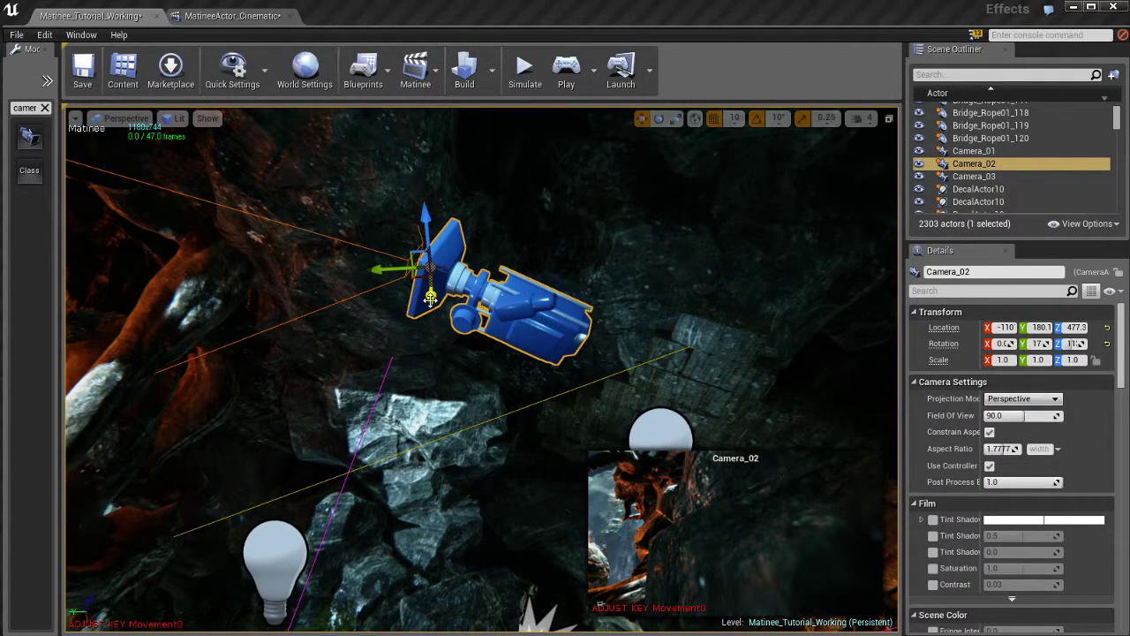
right_click_drag(428, 339, 430, 338)
right_click_drag(532, 322, 536, 321)
left_click_drag(536, 322, 512, 325)
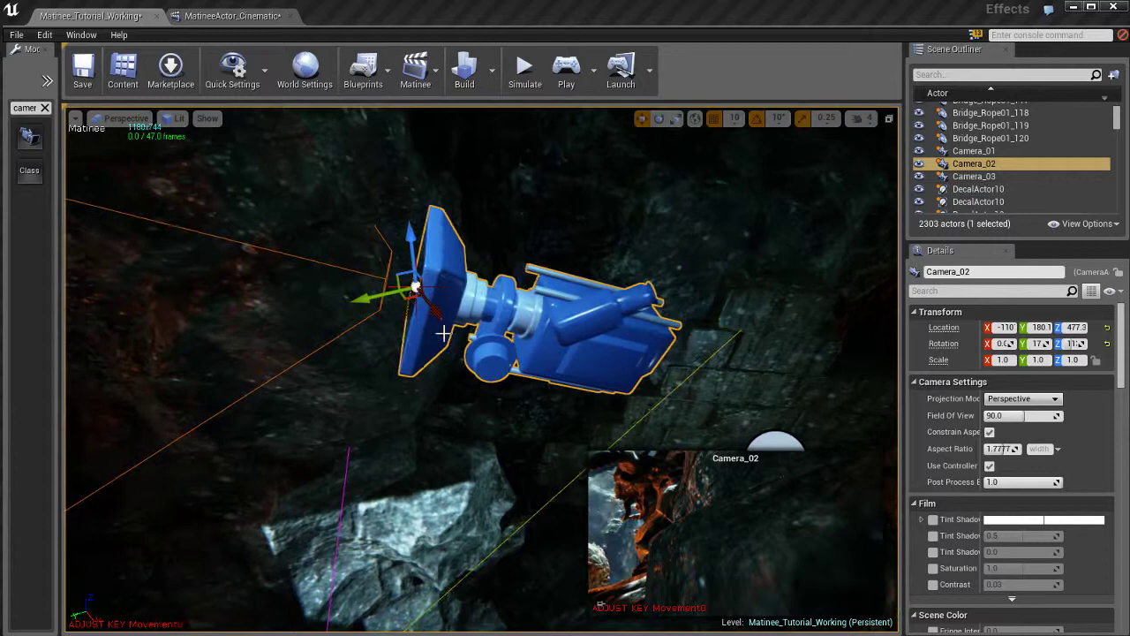
- Switch the transform gizmo to local space and view Camera_02 from behind
left_click(695, 118)
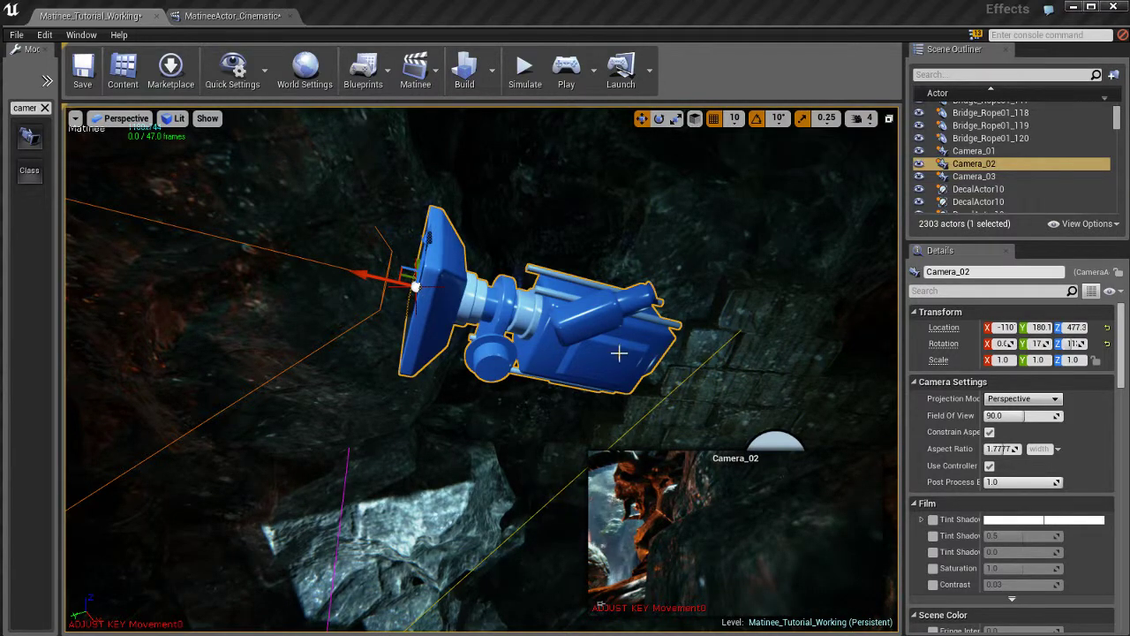
right_click_drag(620, 353, 378, 392)
left_click_drag(377, 391, 724, 339, "alt")
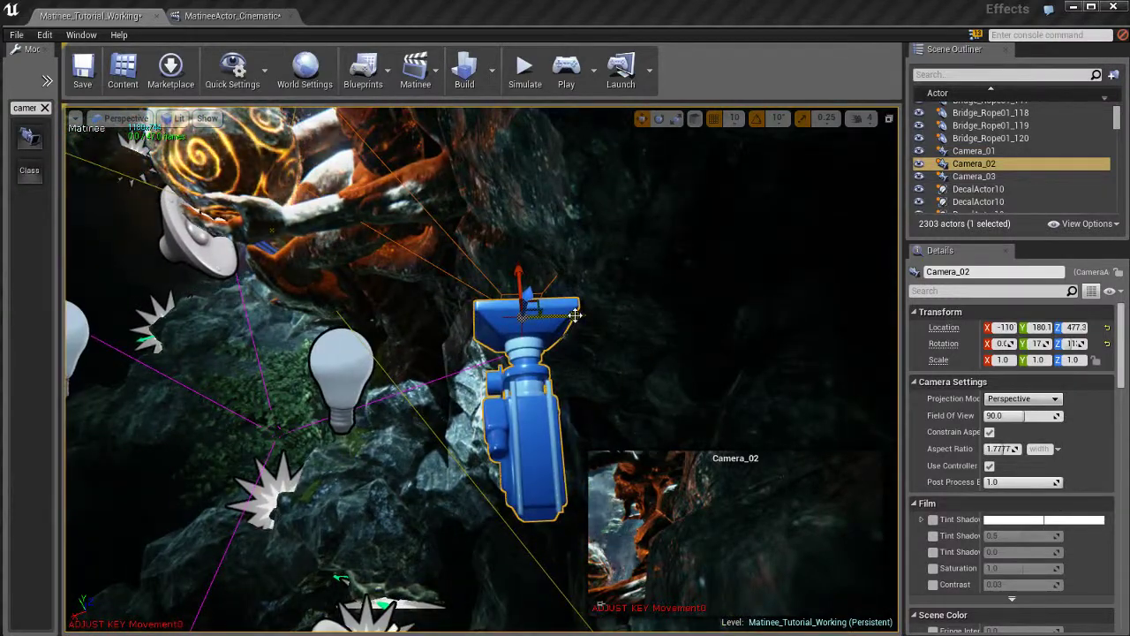
- Try moving Camera_02 along its local Y axis toward the orb, and bring it back to its starting spot behind the rock
left_click_drag(572, 316, 302, 316)
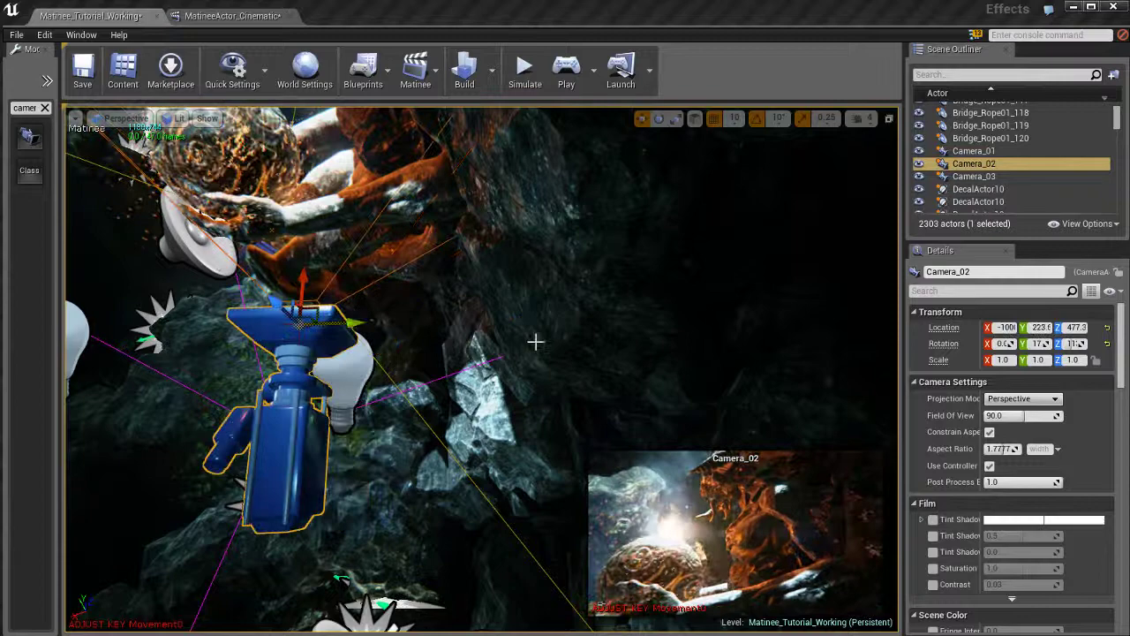
right_click_drag(604, 351, 601, 354)
left_click(232, 16)
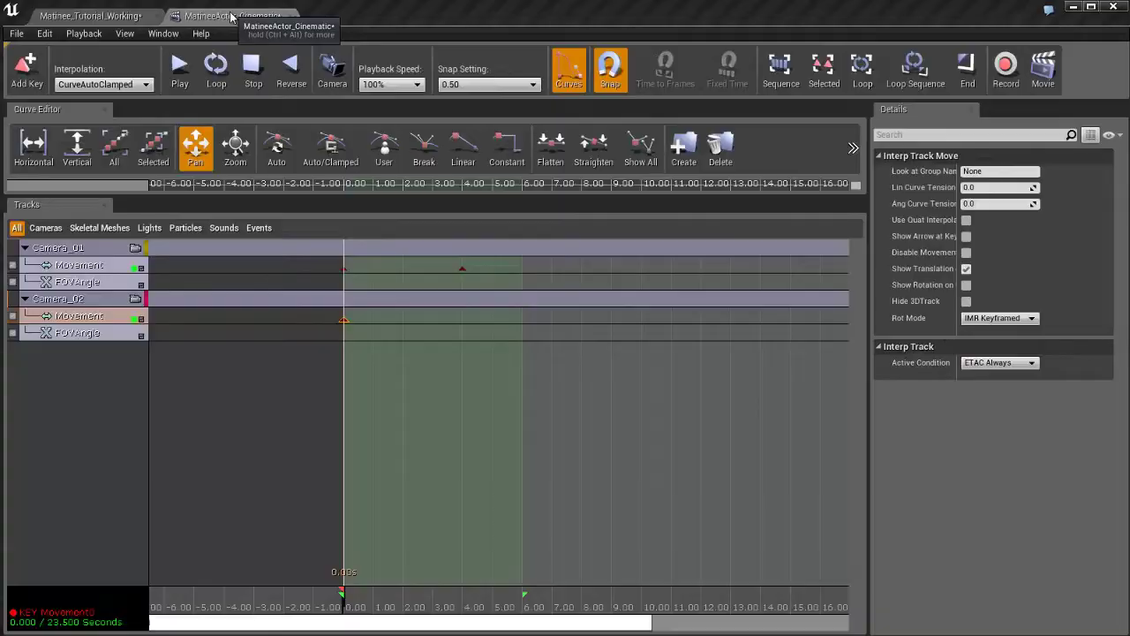
left_click(113, 16)
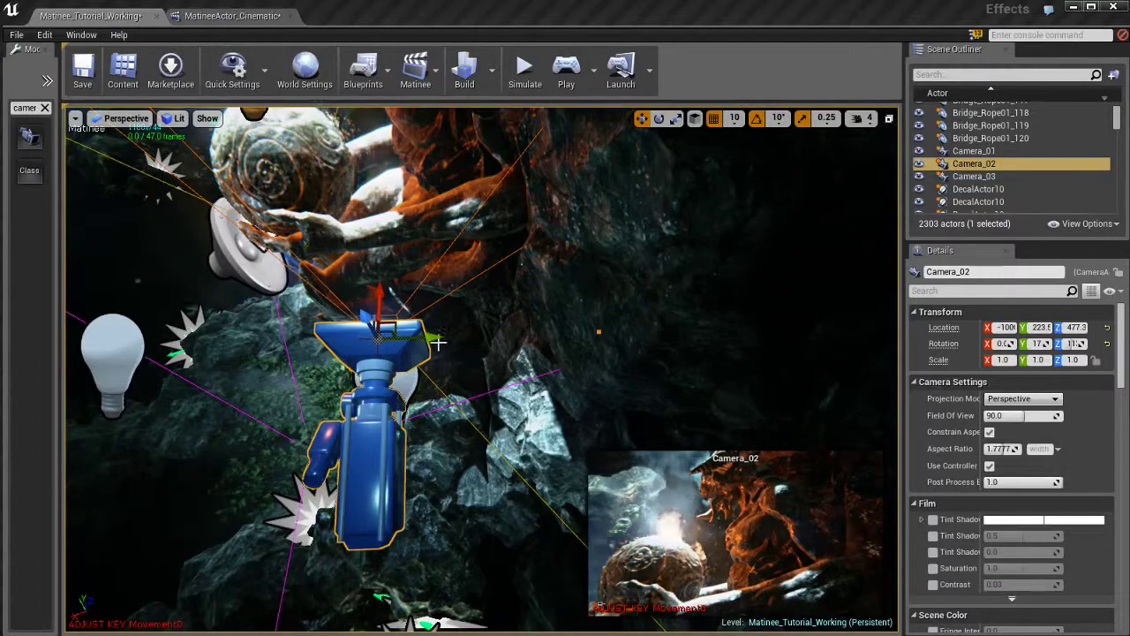
left_click_drag(432, 336, 658, 335)
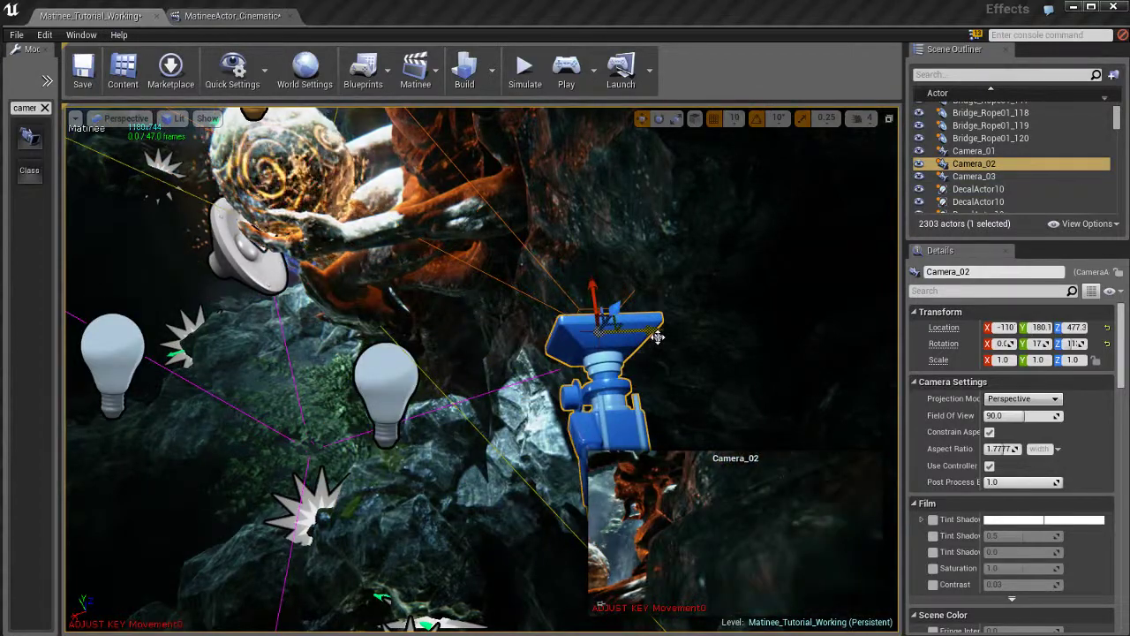
left_click_drag(474, 360, 612, 267, "alt")
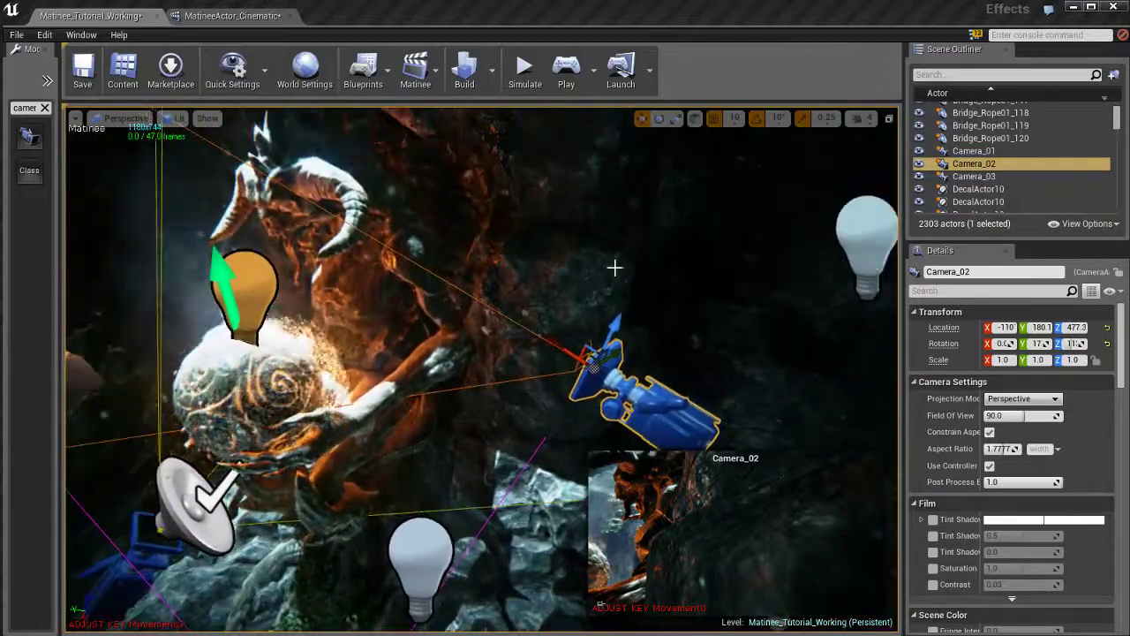
- Set the Matinee time to about 4 seconds and select the Camera_02 Movement track
left_click(232, 15)
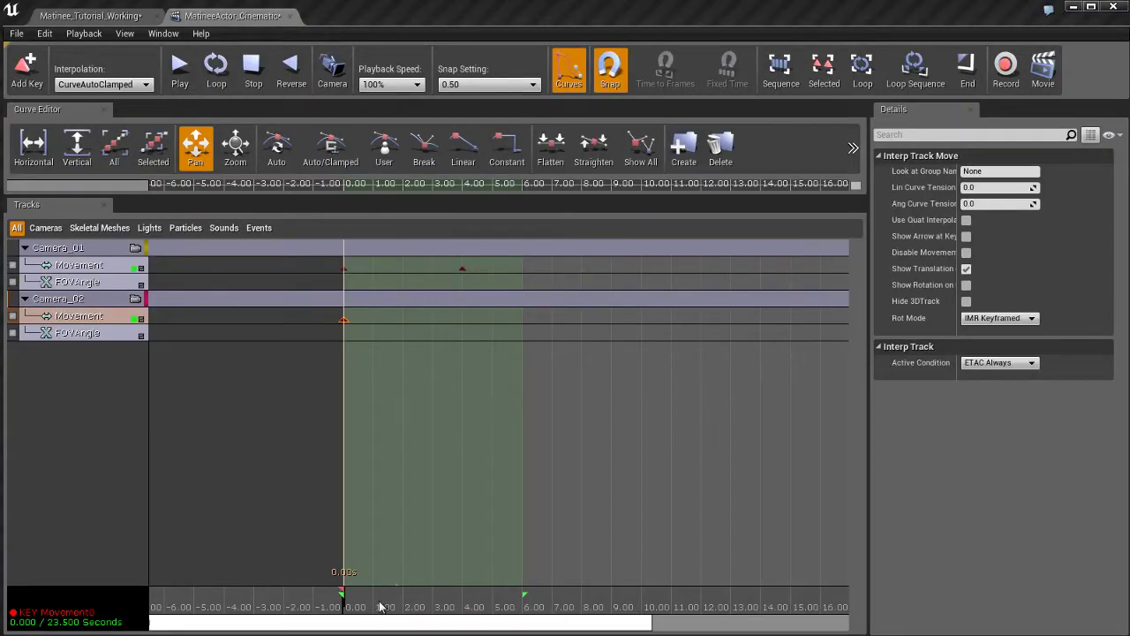
left_click_drag(351, 605, 463, 609)
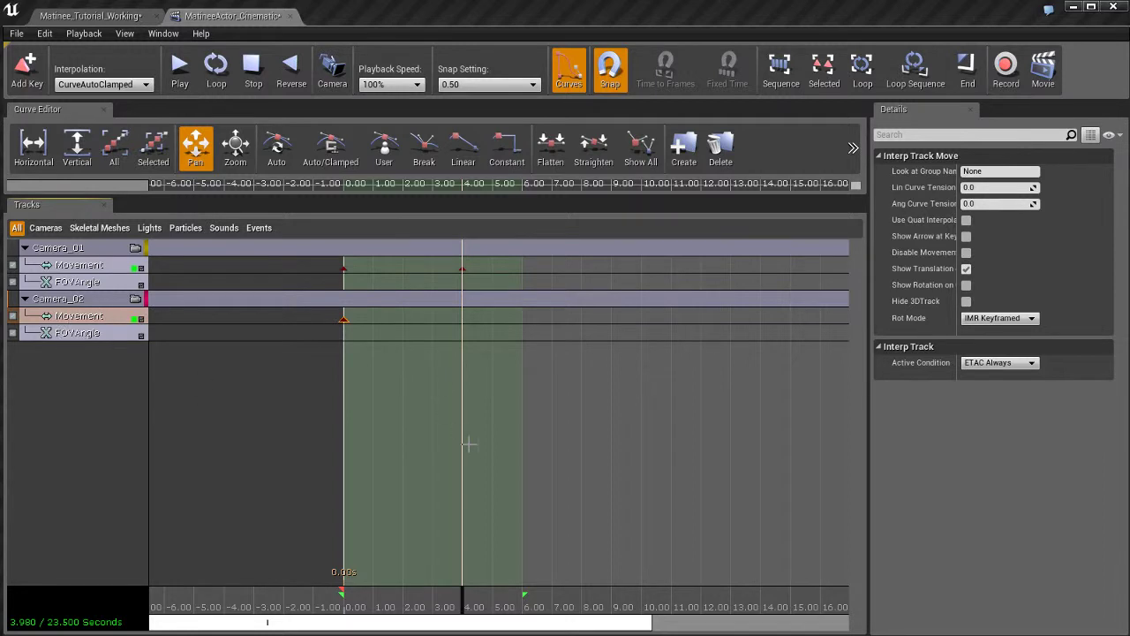
left_click(114, 321)
left_click(113, 338)
left_click(116, 321)
- Slide Camera_02 along its local Y axis until the orb is in view, and add a Movement key at 4 seconds
left_click(97, 15)
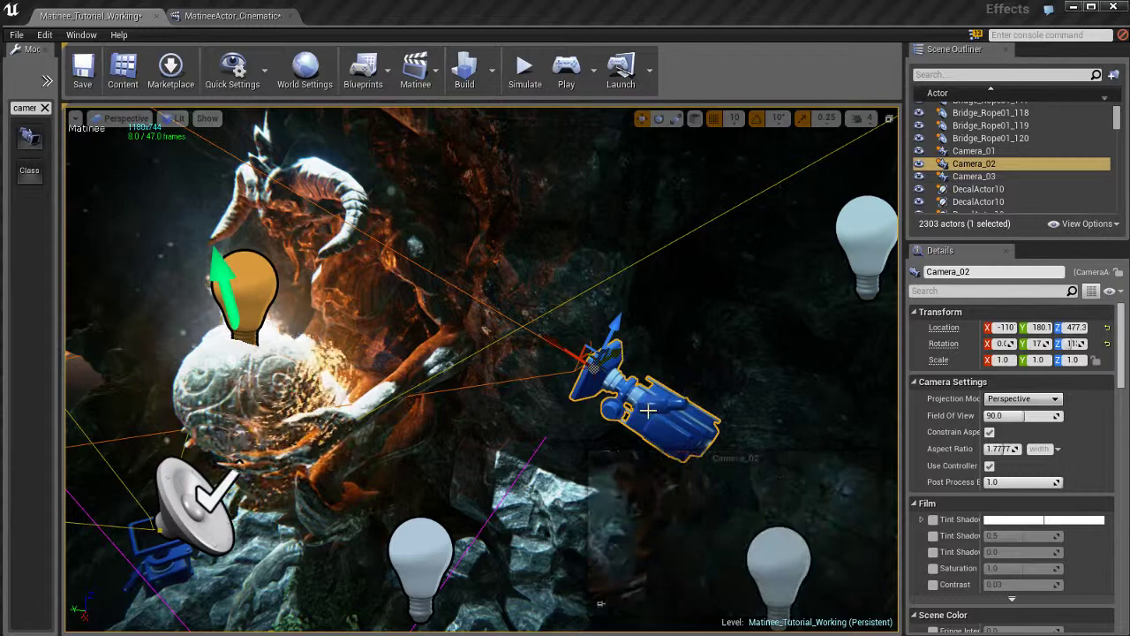
right_click_drag(437, 345, 385, 370)
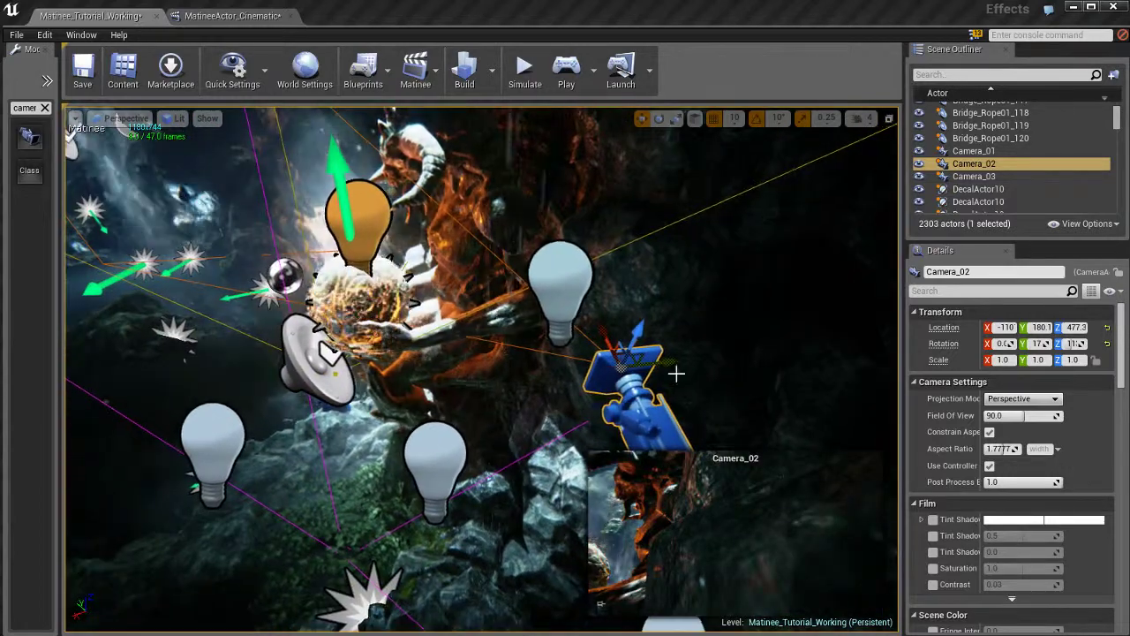
left_click_drag(672, 362, 351, 368)
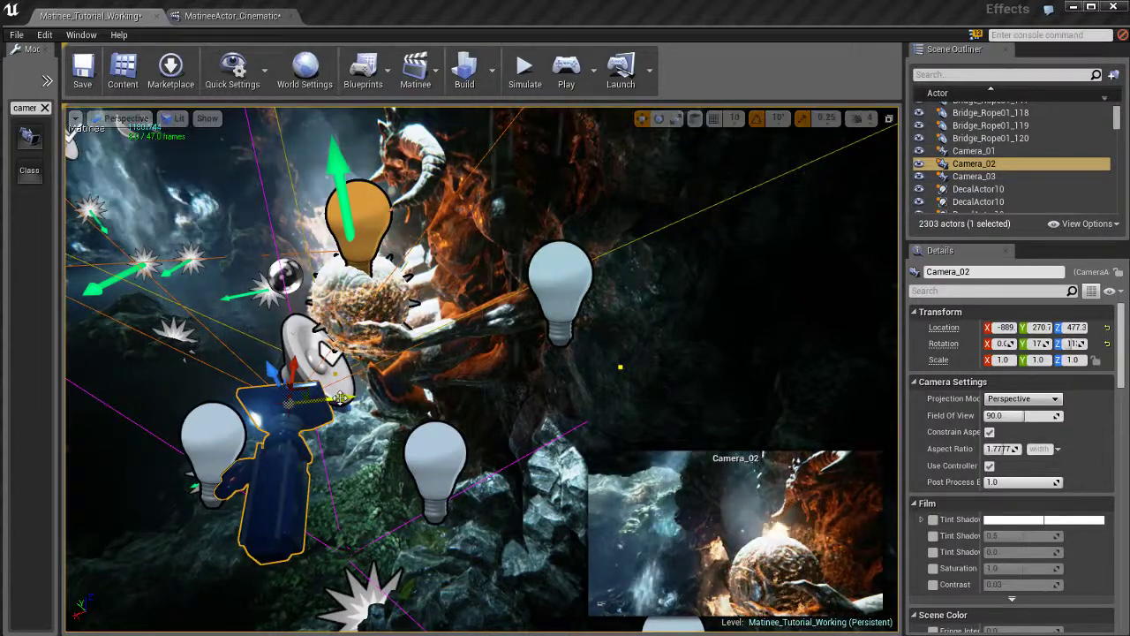
left_click_drag(340, 397, 309, 398)
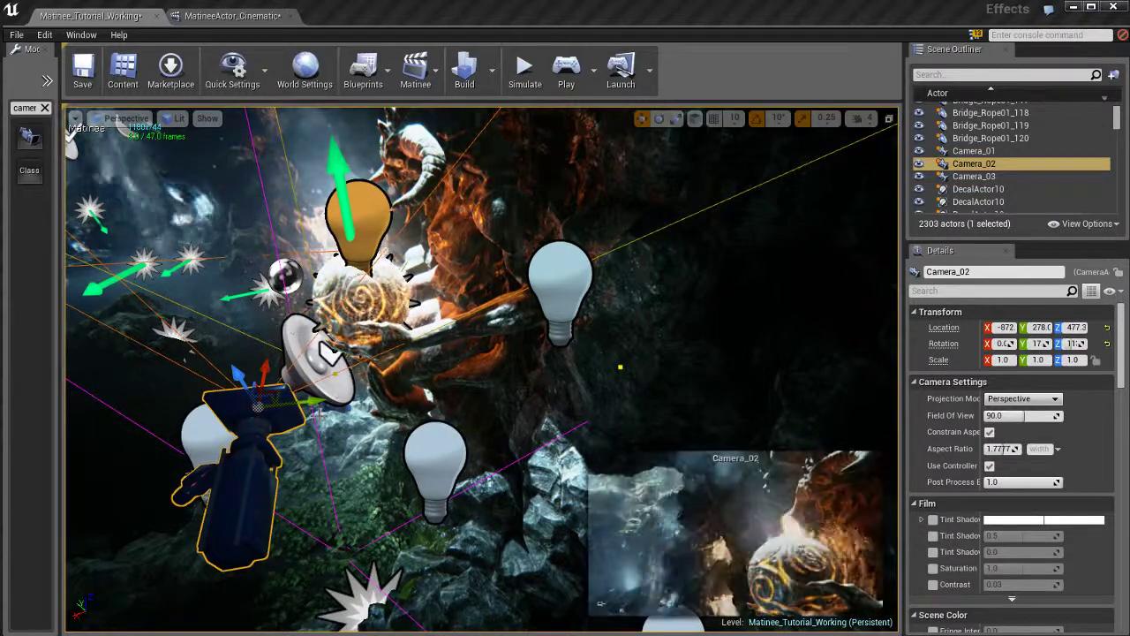
left_click(244, 17)
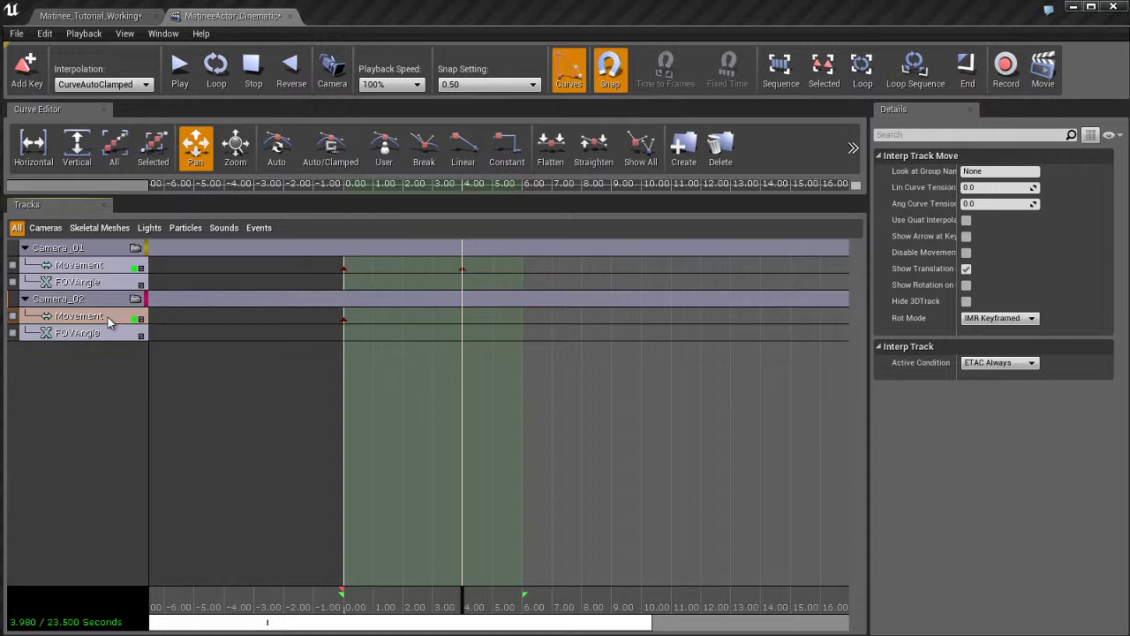
key("Return")
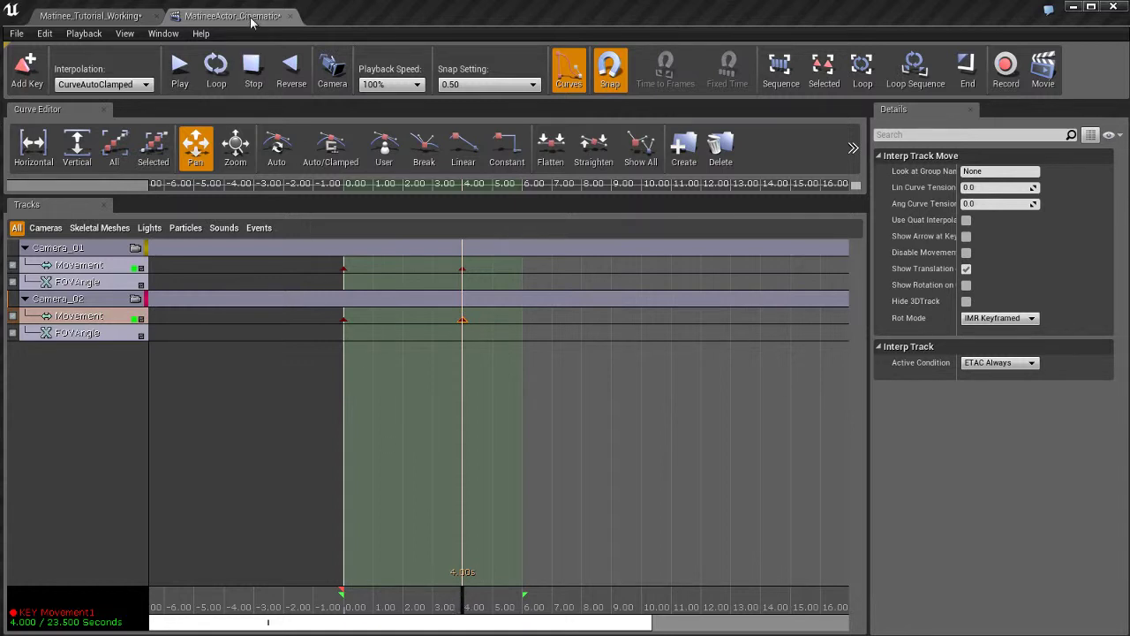
- Float the Matinee window over the level viewport, rewind to 0 seconds and loop the section to preview Camera_02's sideways move
left_click_drag(252, 22, 657, 80)
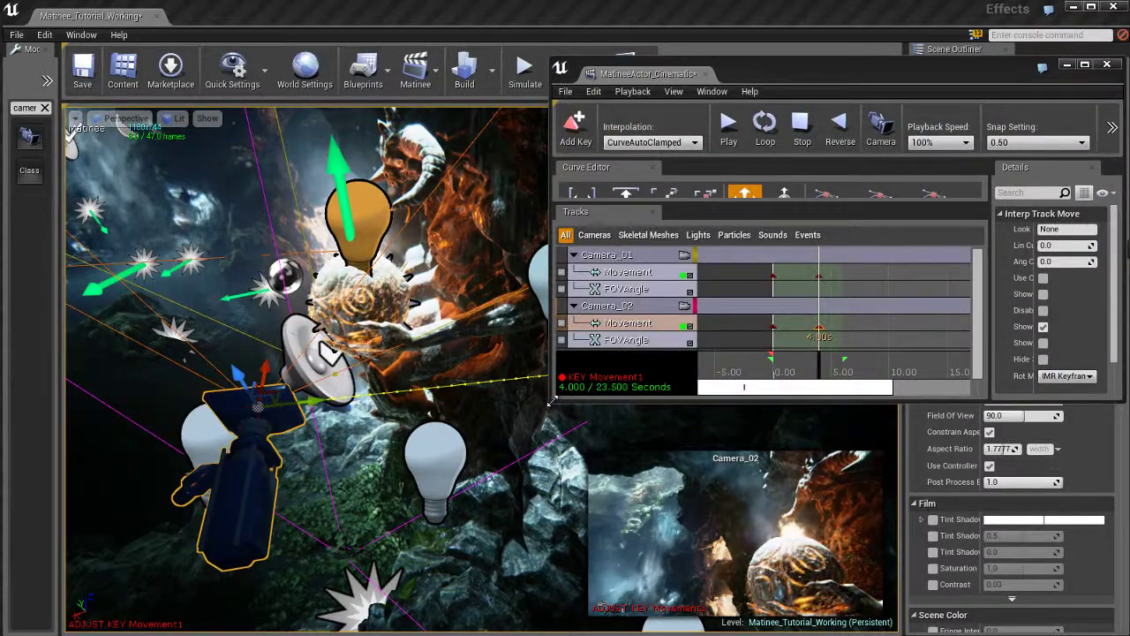
left_click_drag(551, 401, 552, 444)
left_click_drag(818, 413, 760, 409)
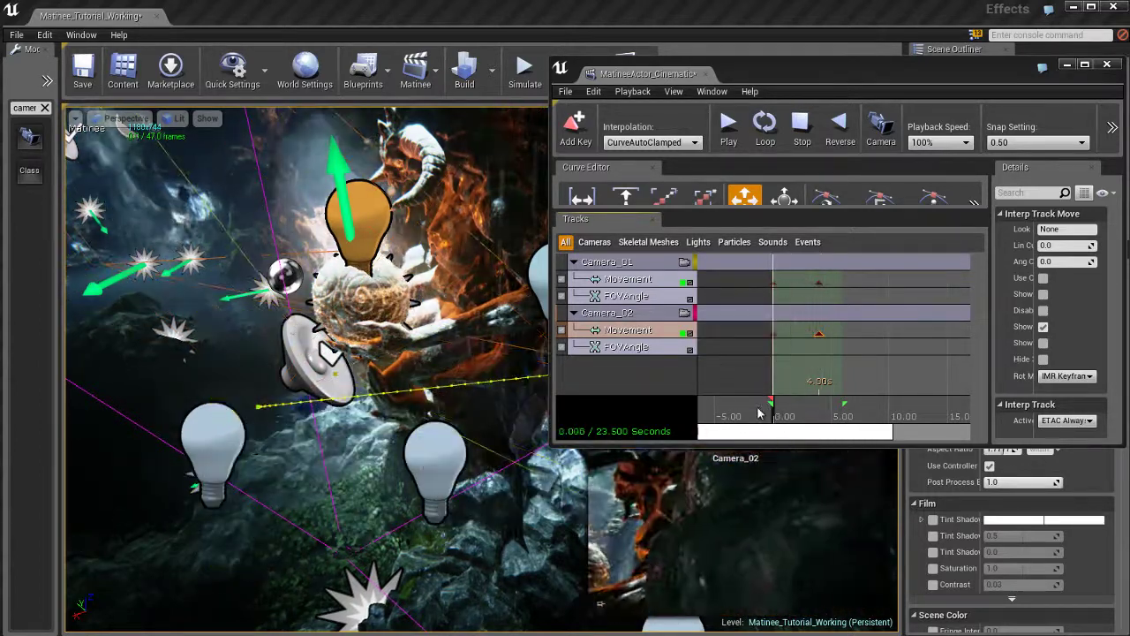
left_click(765, 128)
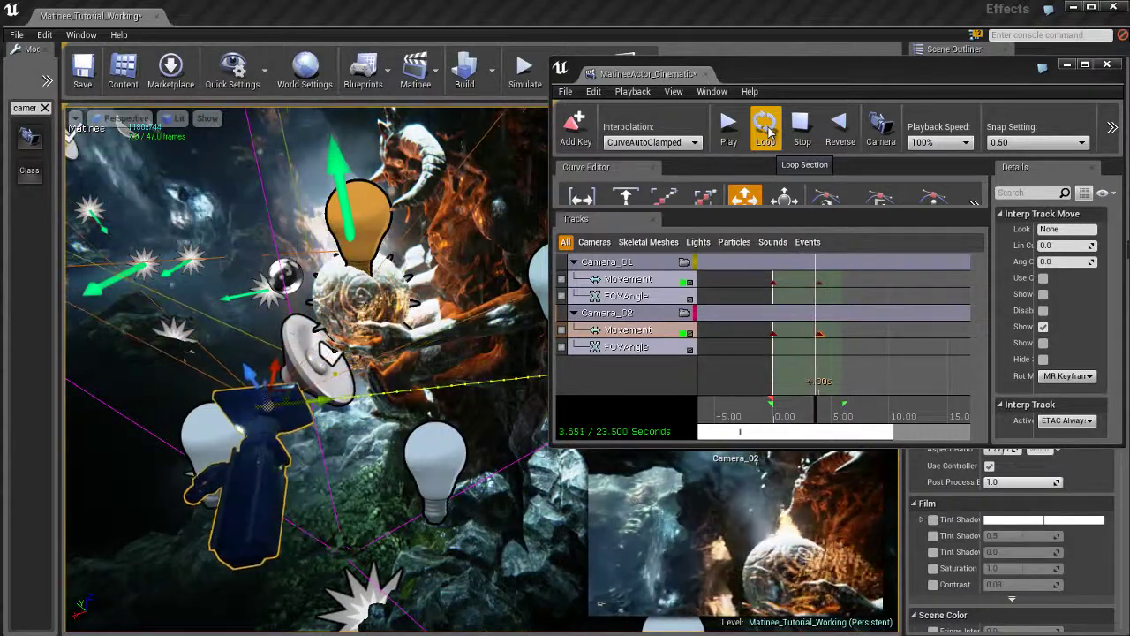
left_click(801, 128)
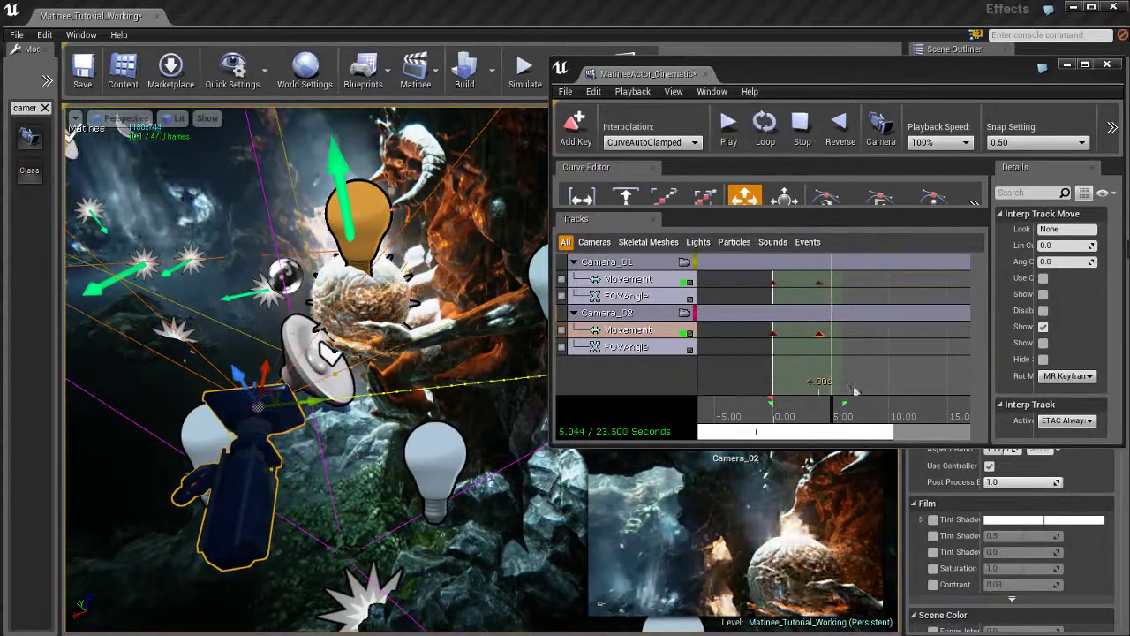
- Dock the Matinee editor again and set the time of Camera_02's second Movement key to 8 seconds
double_click(671, 73)
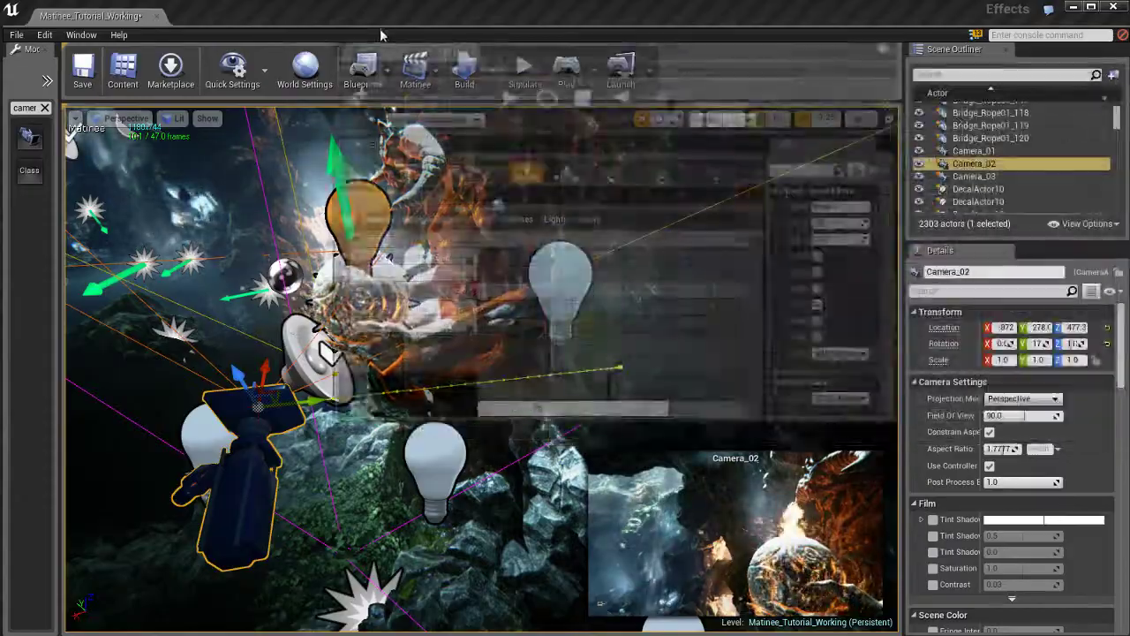
left_click_drag(501, 450, 619, 448)
left_click_drag(357, 607, 306, 608)
left_click(323, 319, "ctrl")
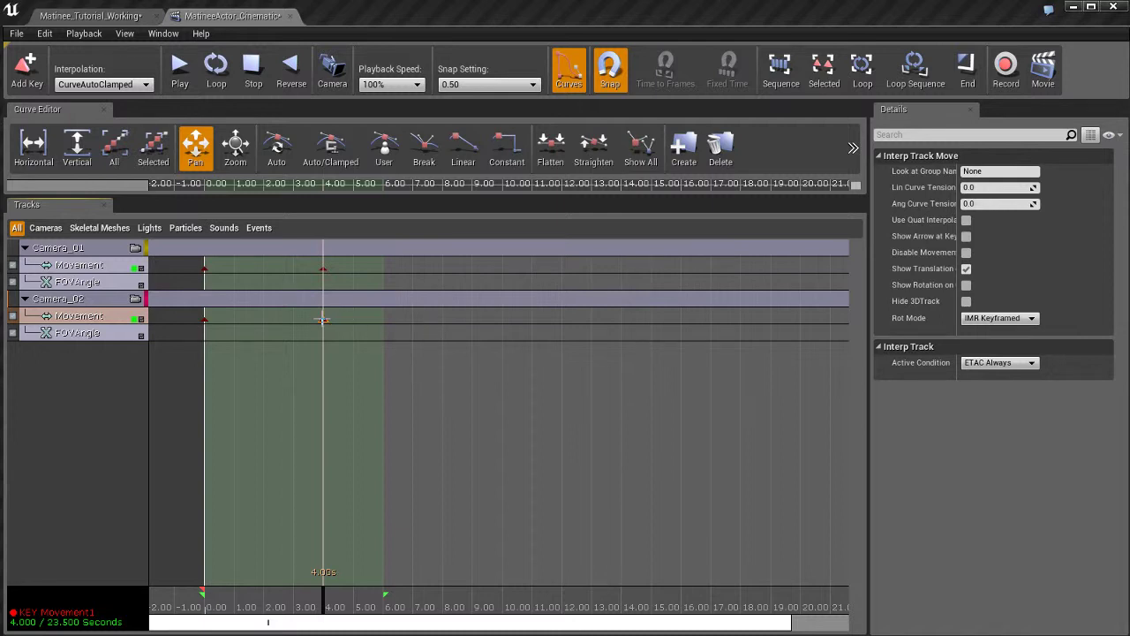
right_click(323, 319)
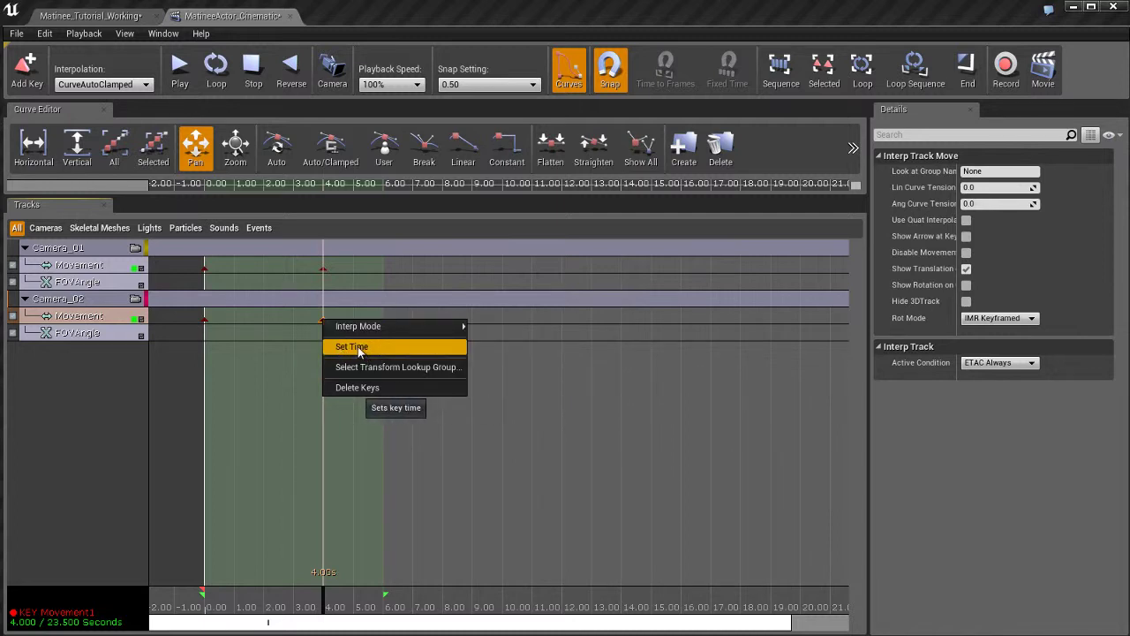
left_click(353, 347)
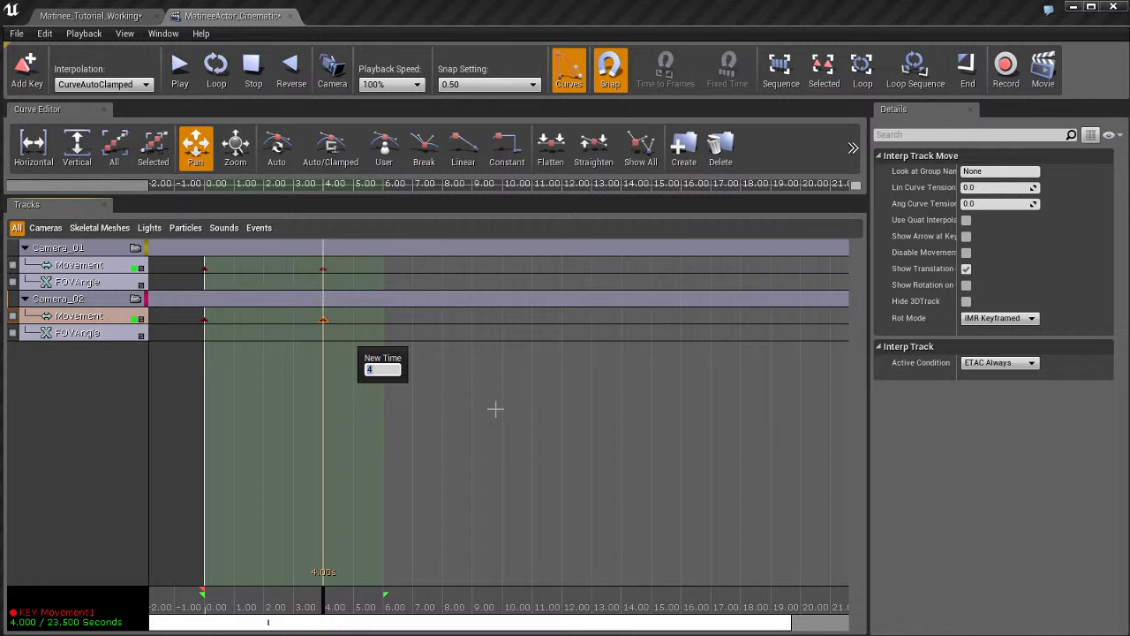
key("Return")
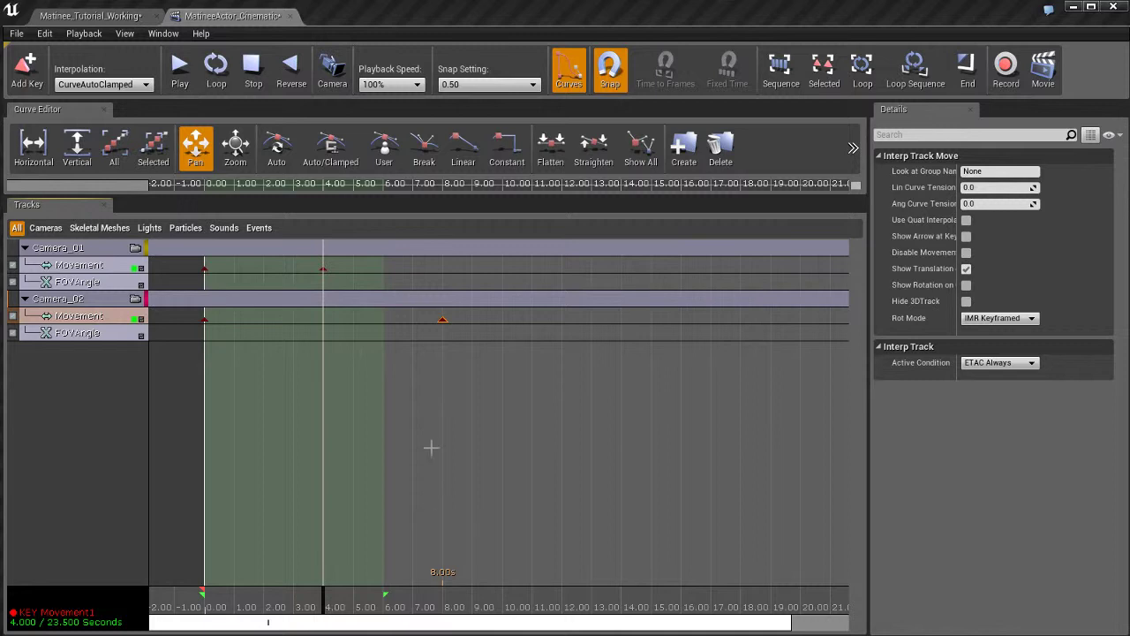
- Try setting the time of Camera_02's second Movement key to 8.5 seconds
right_click(444, 321)
left_click(510, 353)
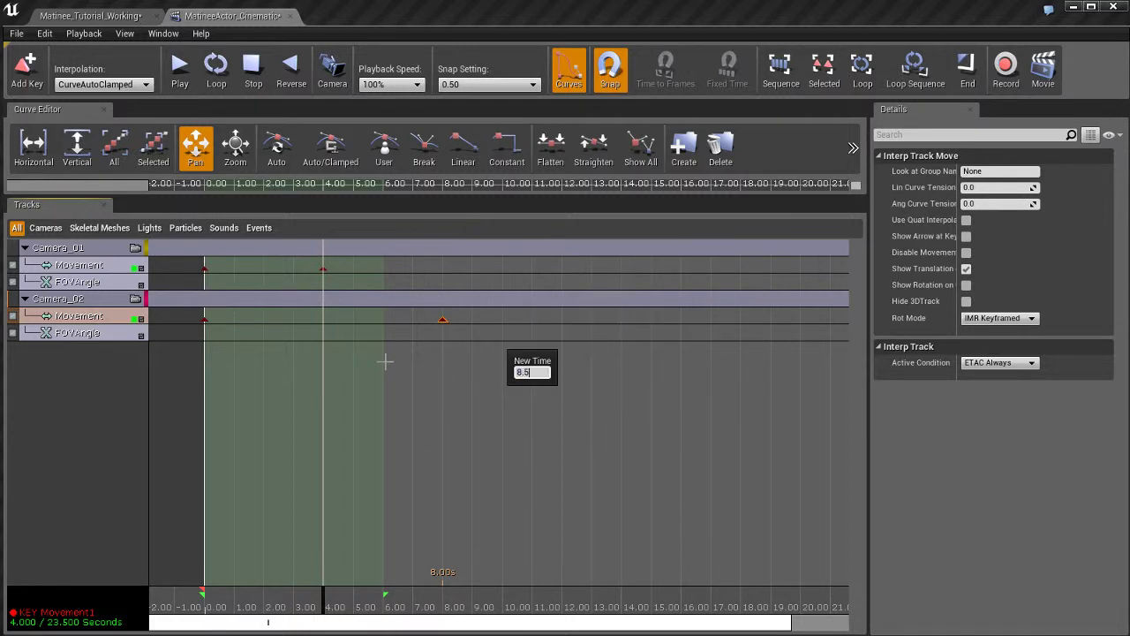
key("Return")
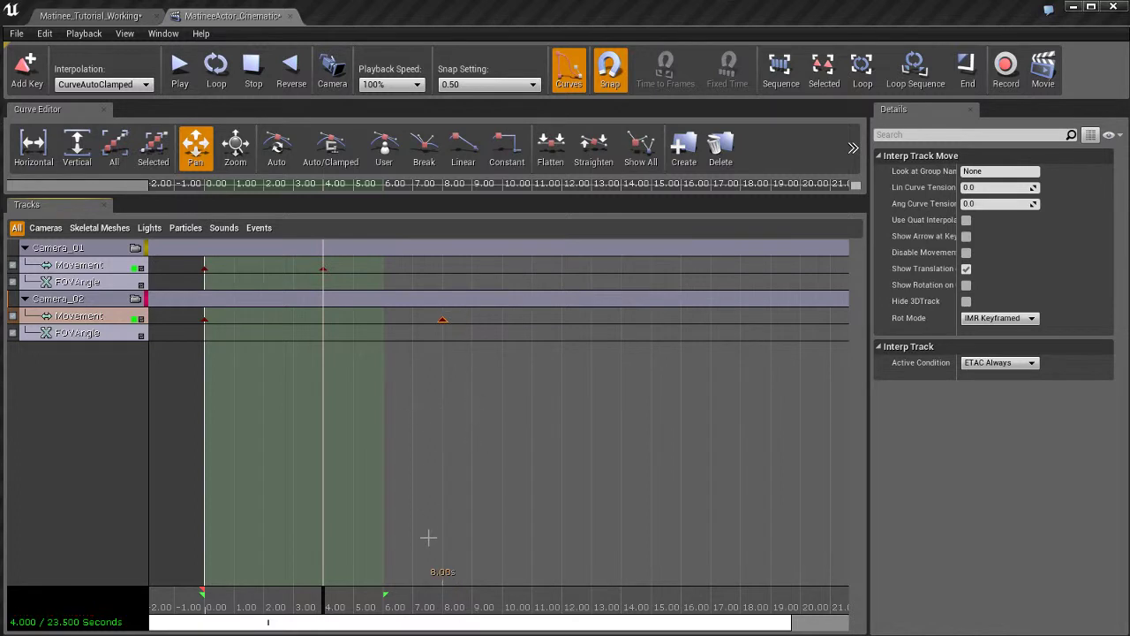
- Extend the loop section's end to about 9.5 seconds and loop playback beside the viewport to preview Camera_02's slower move
left_click_drag(384, 591, 504, 600)
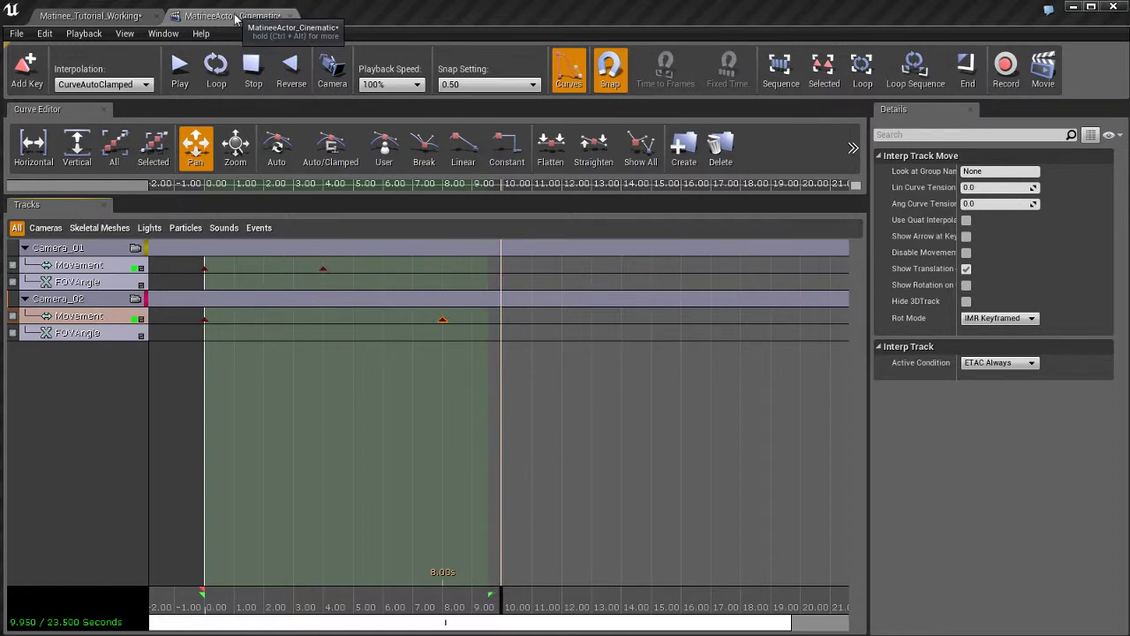
left_click_drag(227, 16, 620, 55)
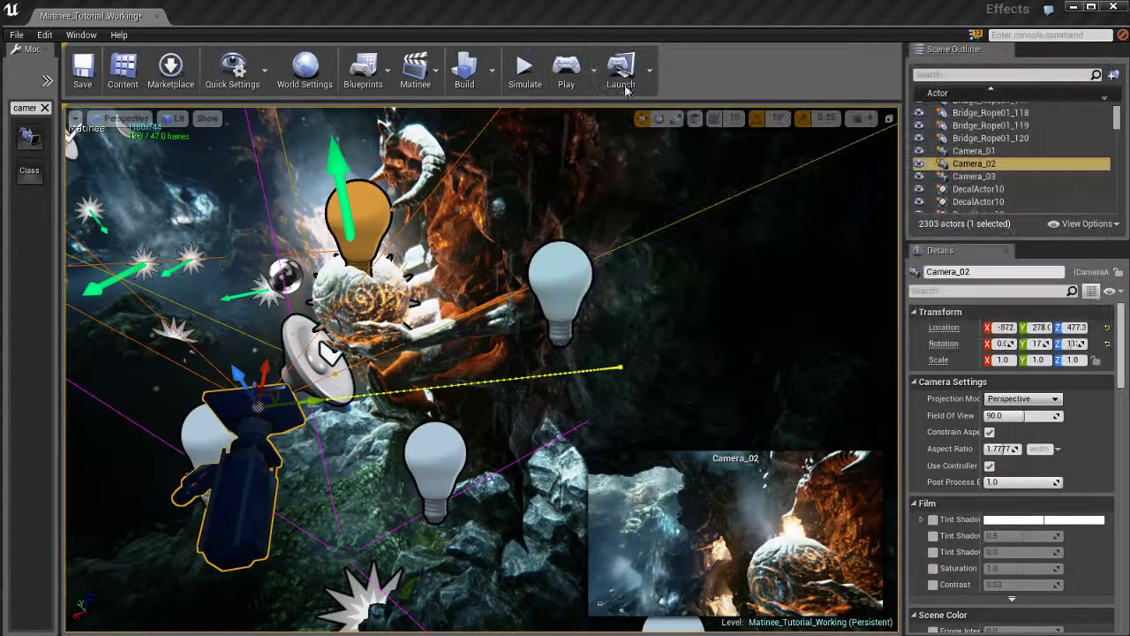
left_click(766, 108)
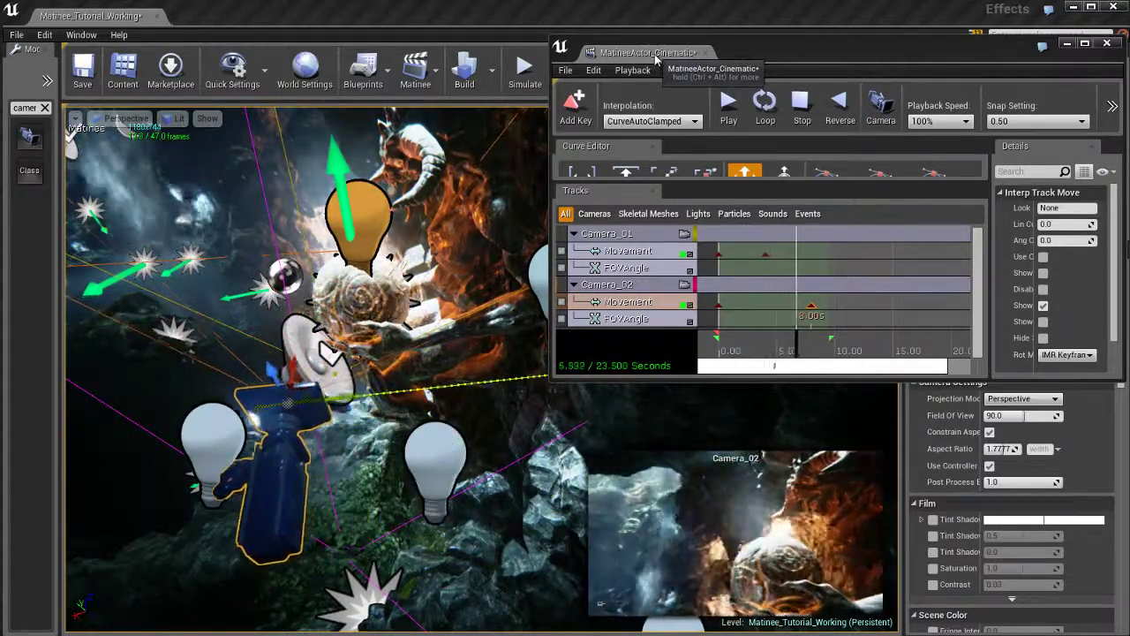
left_click(801, 104)
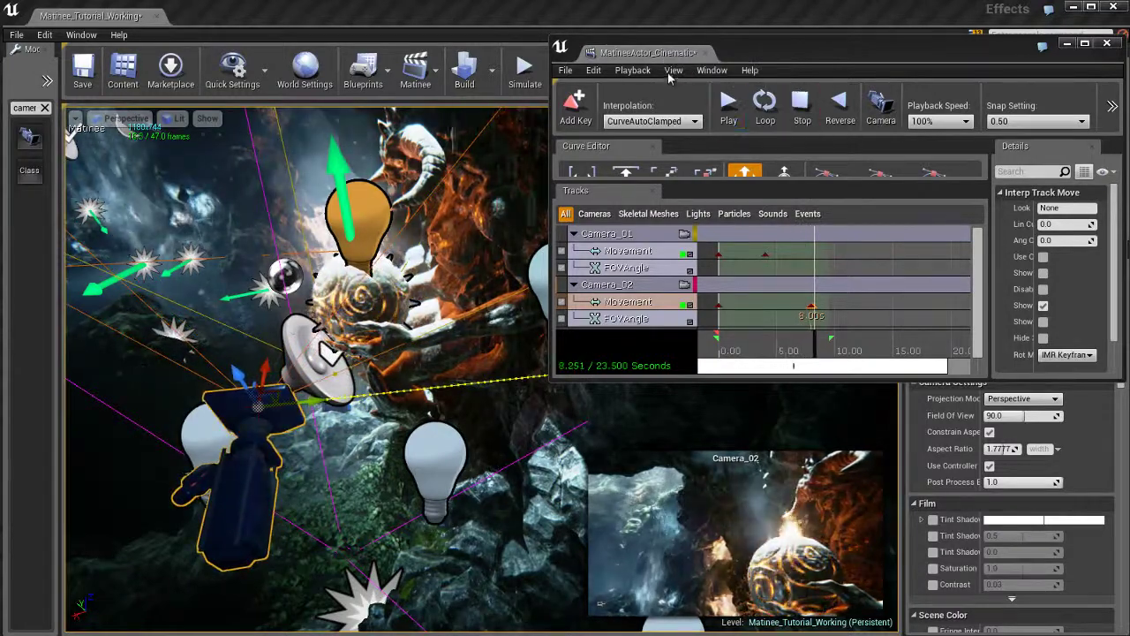
- Dock and close the Matinee editor, and save the level
left_click_drag(651, 52, 378, 19)
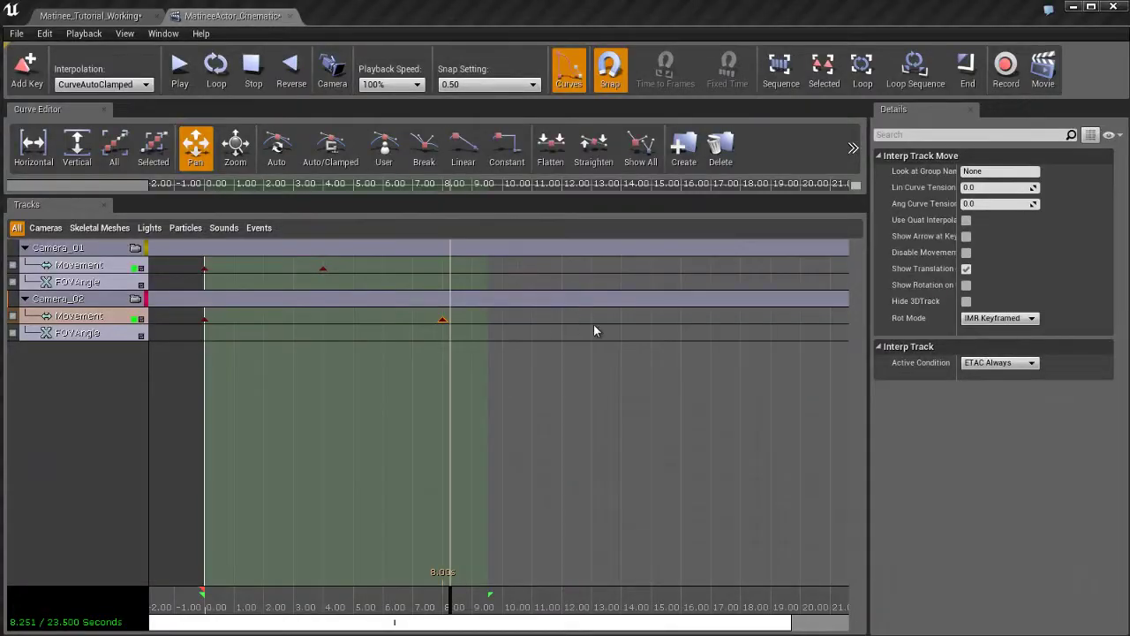
left_click(290, 16)
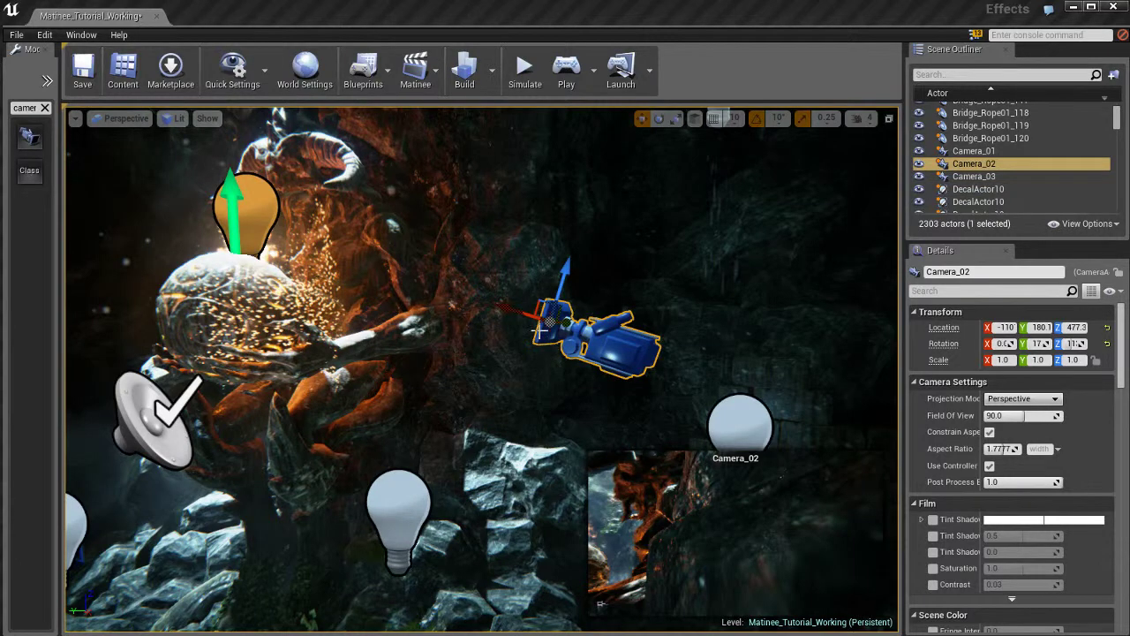
key("ctrl+s")
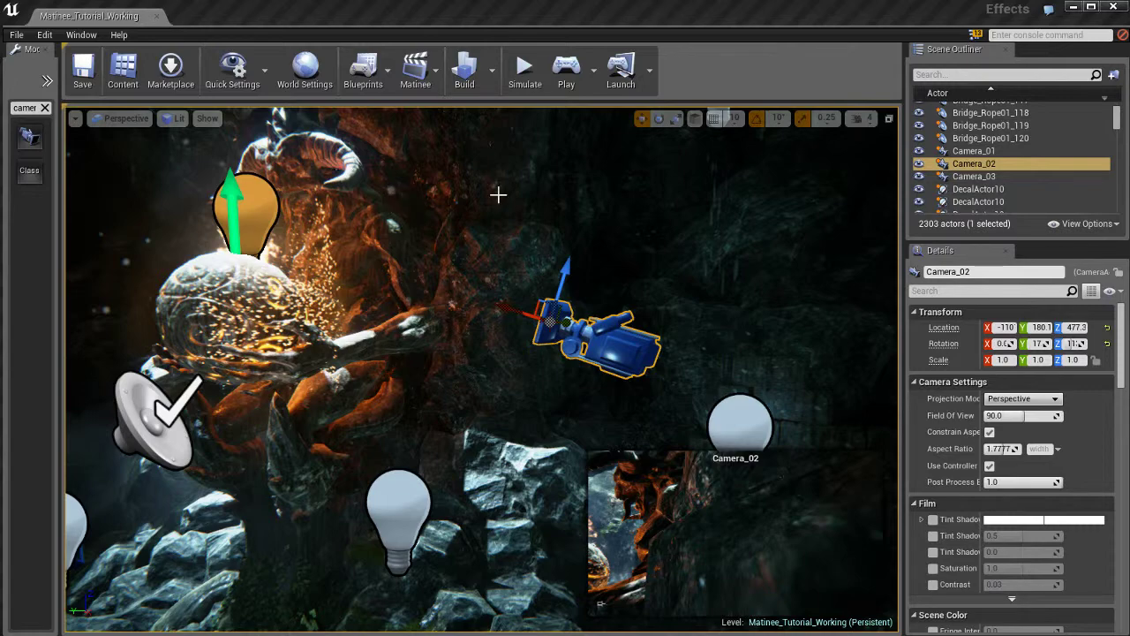
- Reopen the MatineeActor_Cinematic sequence in the Matinee editor with the start of its timeline in view
right_click_drag(528, 393, 493, 377)
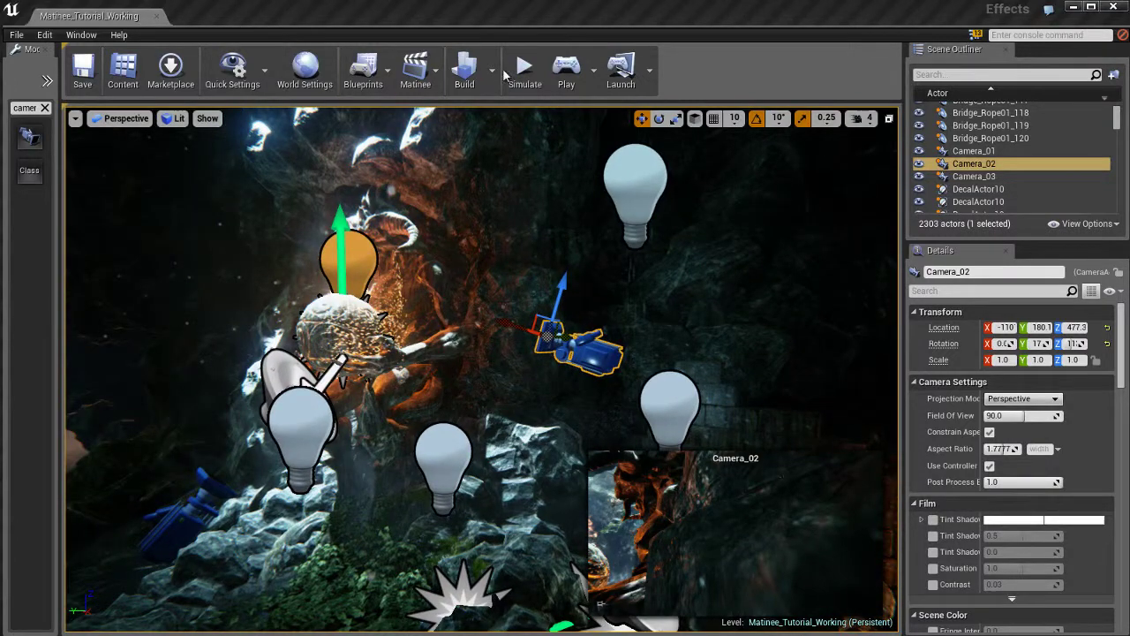
left_click(415, 71)
left_click(486, 161)
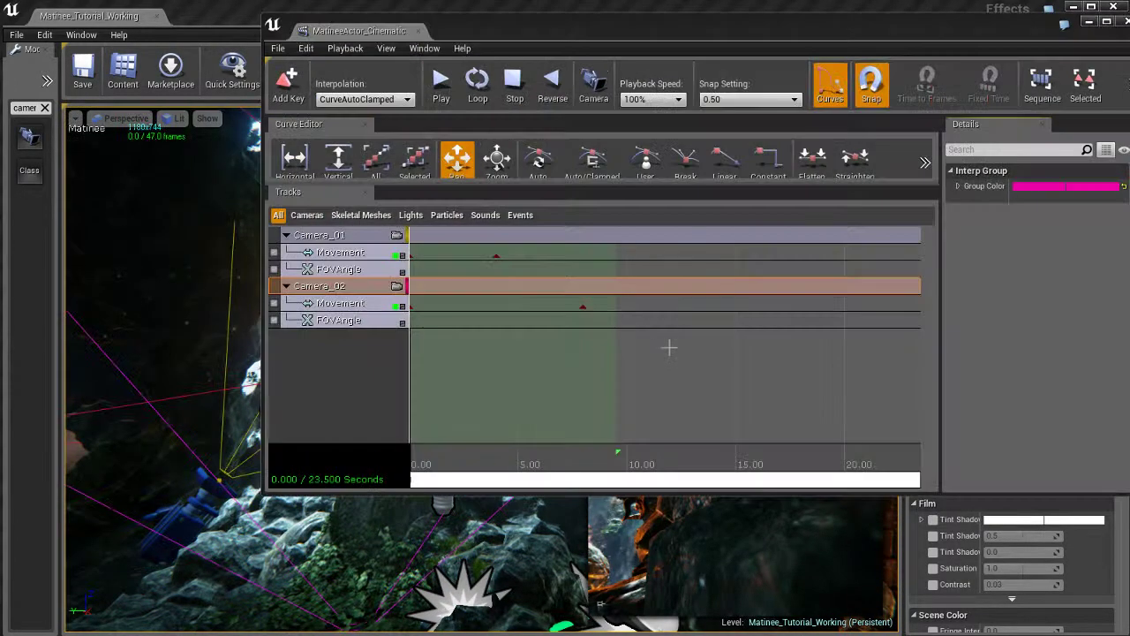
left_click_drag(589, 368, 624, 358)
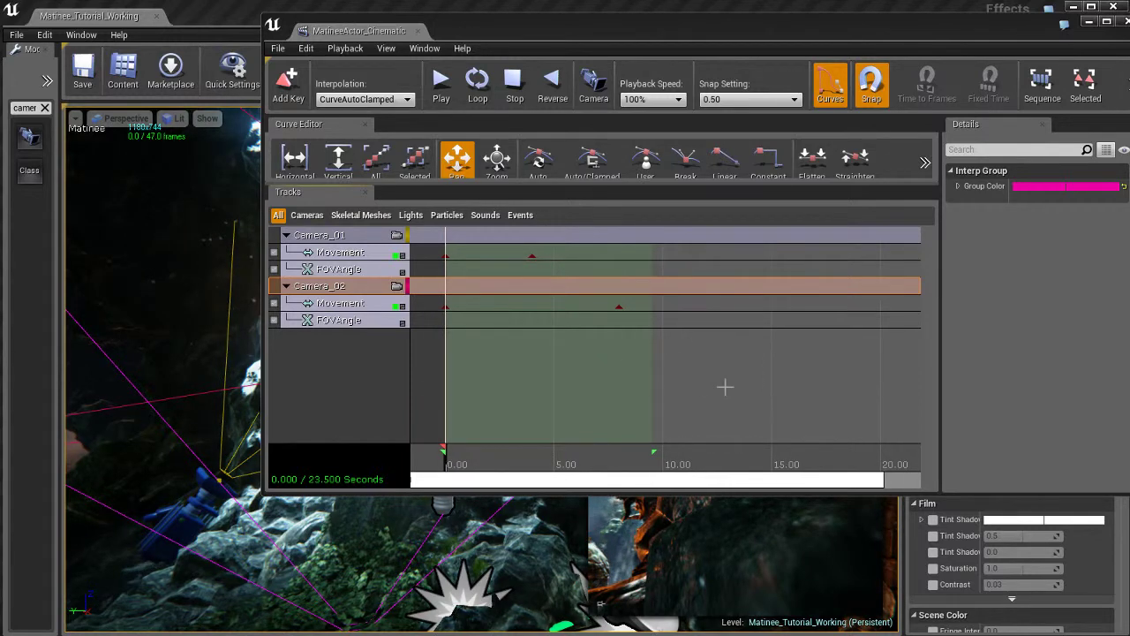
- Select Camera_02's FOVAngle track, Movement track and group in turn, and scrub the time to about 2.2 seconds
left_click(361, 322)
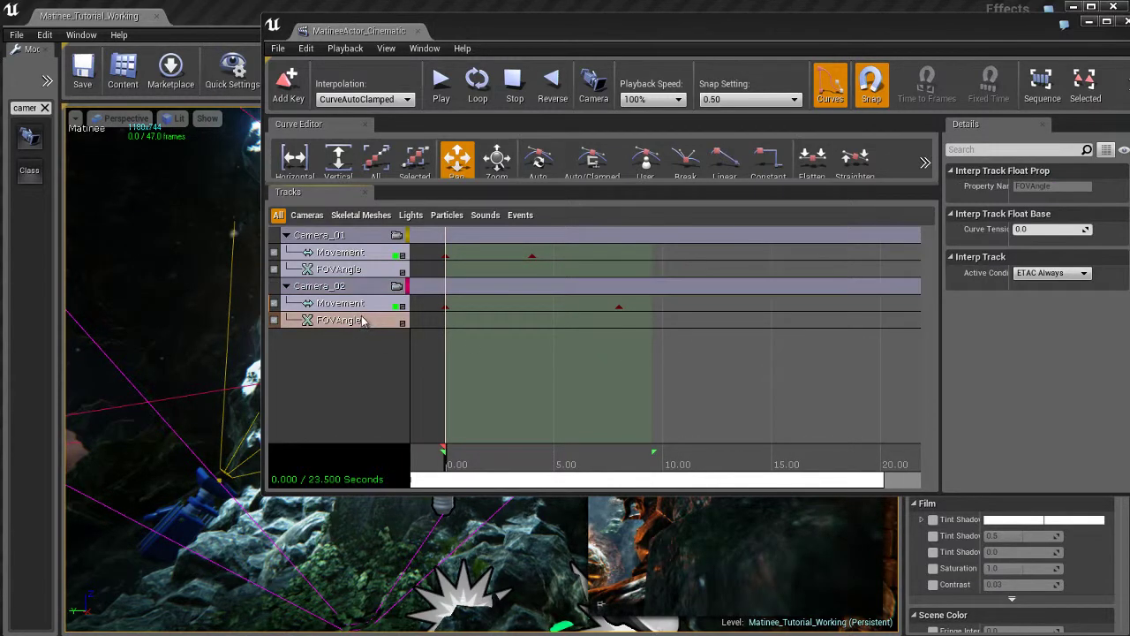
left_click(366, 304)
left_click(371, 290)
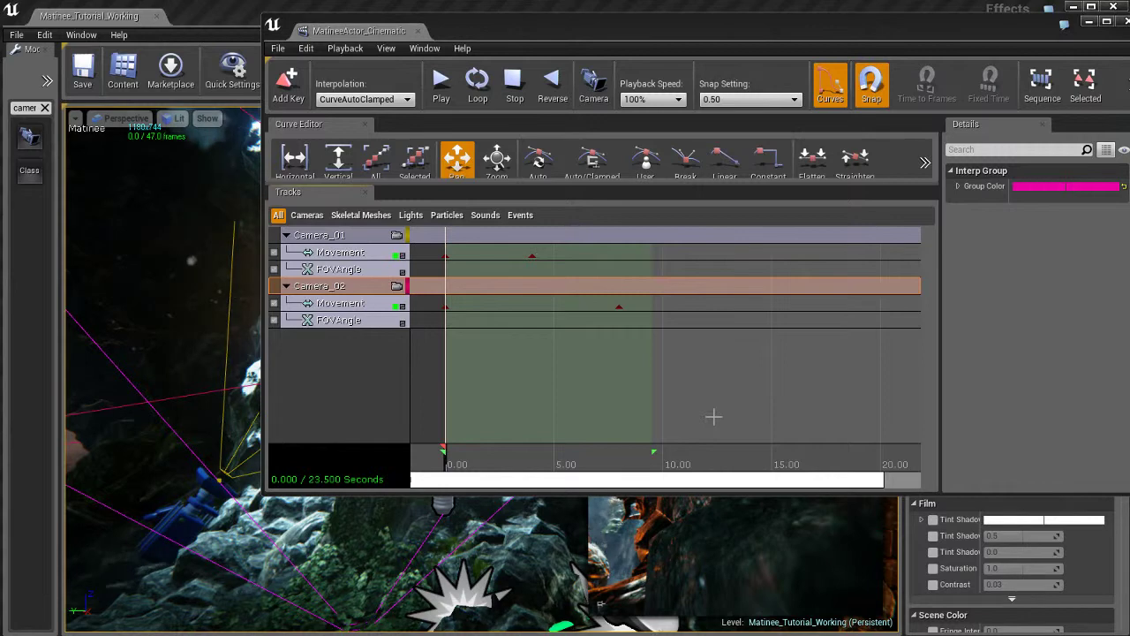
mouse_move(478, 466)
left_mouse_down()
mouse_move(588, 467)
mouse_move(456, 470)
mouse_move(531, 465)
mouse_move(494, 464)
left_mouse_up()
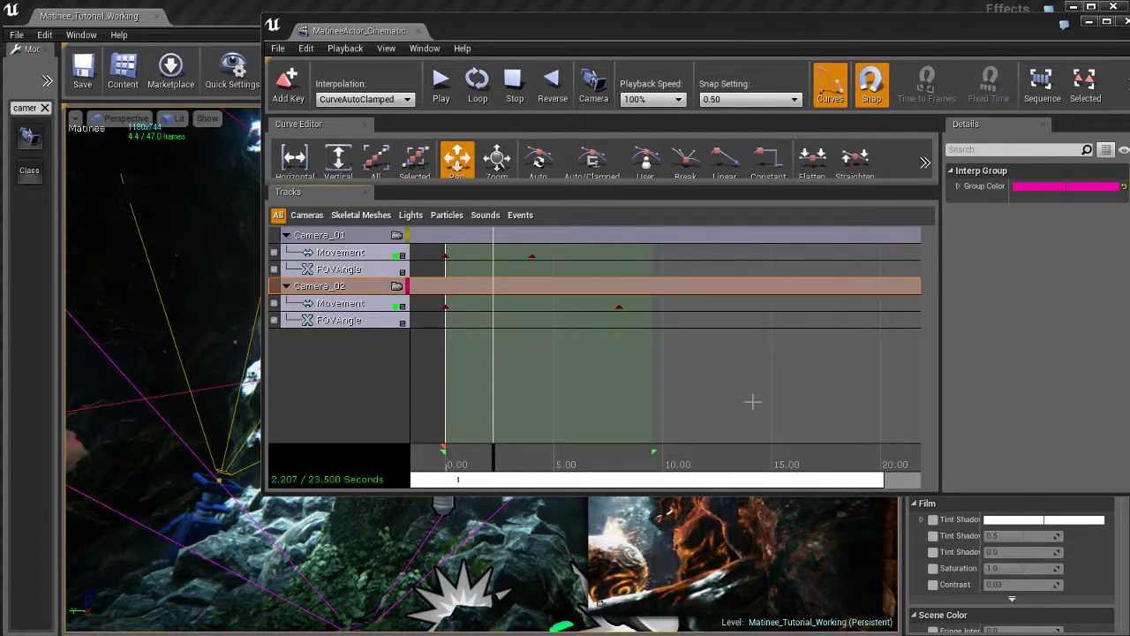